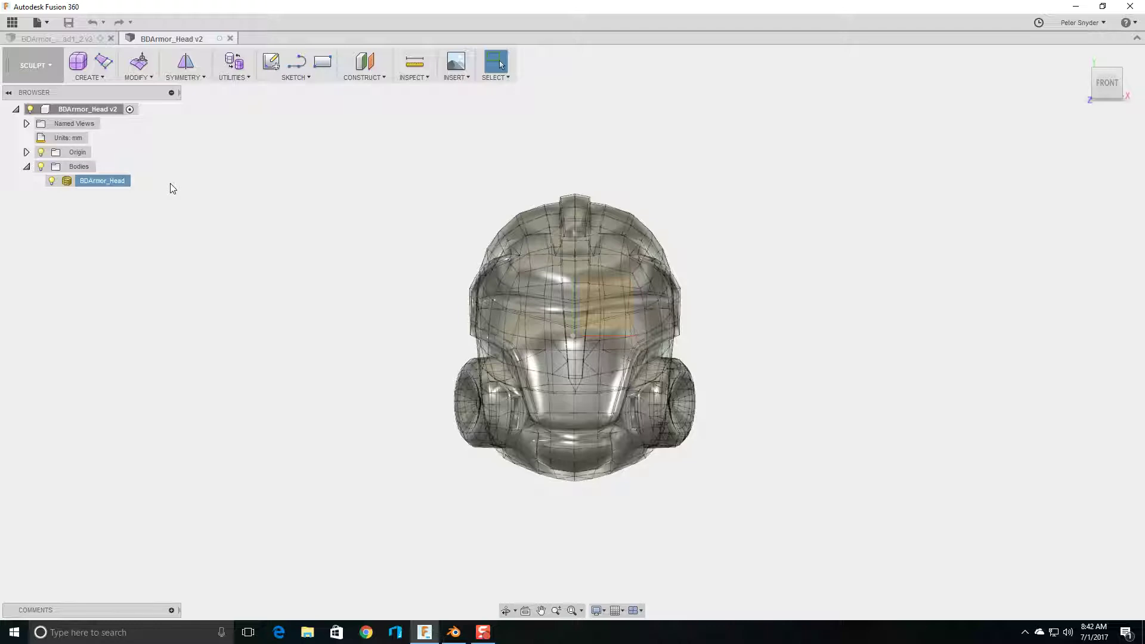
Step: Select the BDArmor_Head helmet body under Bodies in the Browser
click(108, 185)
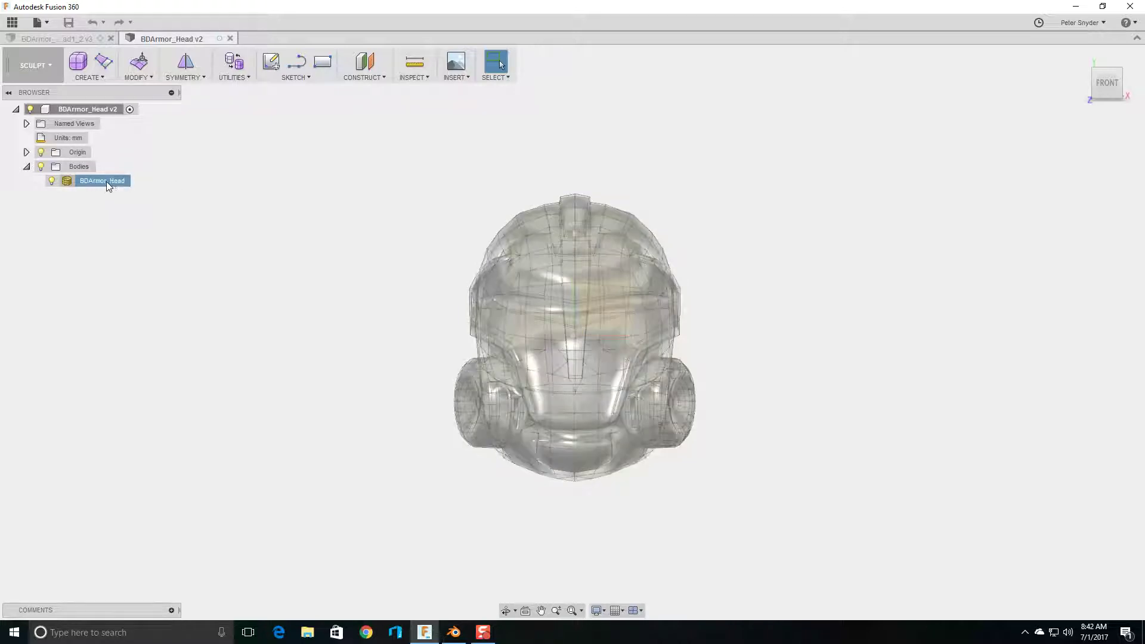
Step: Try converting BDArmor_Head to a T-Spline and dismiss the 358-triangle abort warning
right_click(105, 181)
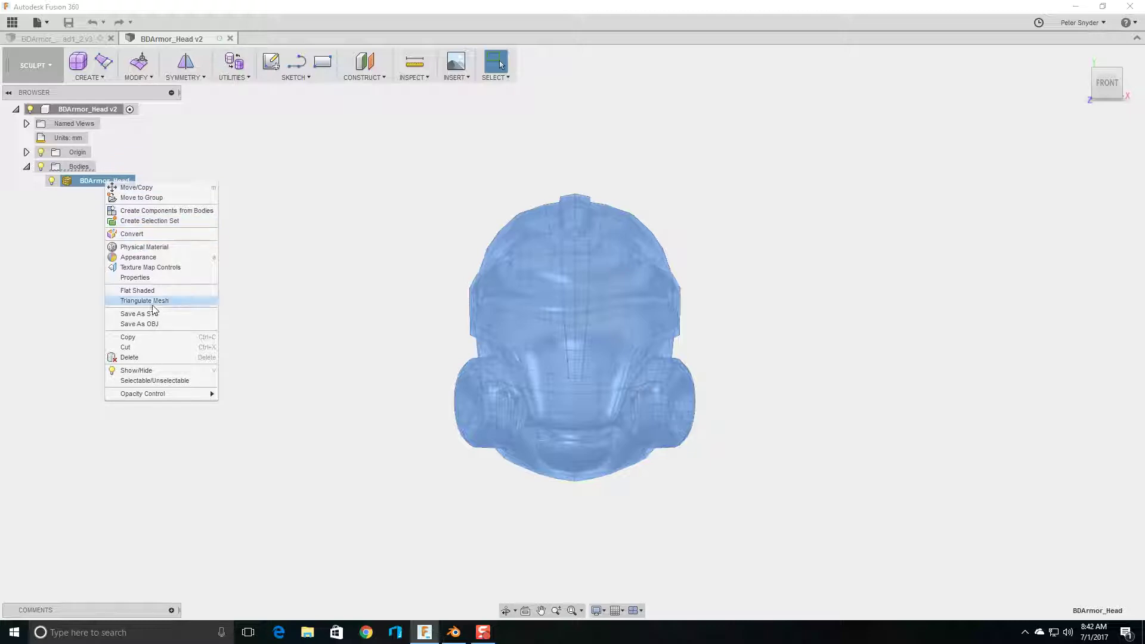
click(139, 235)
click(208, 280)
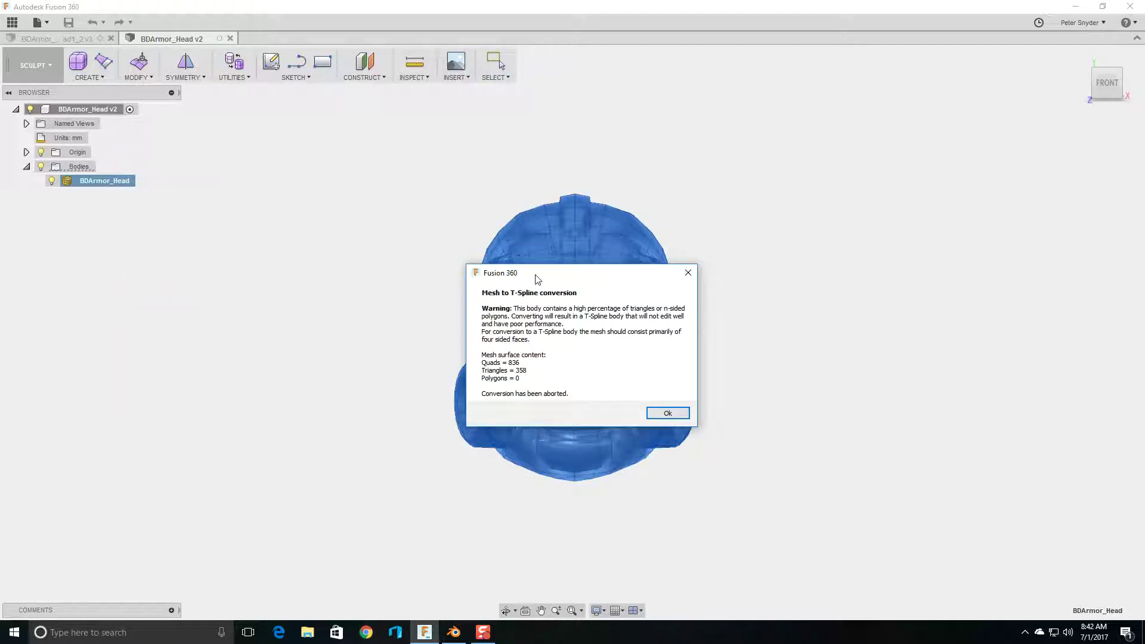
drag(608, 280, 368, 260)
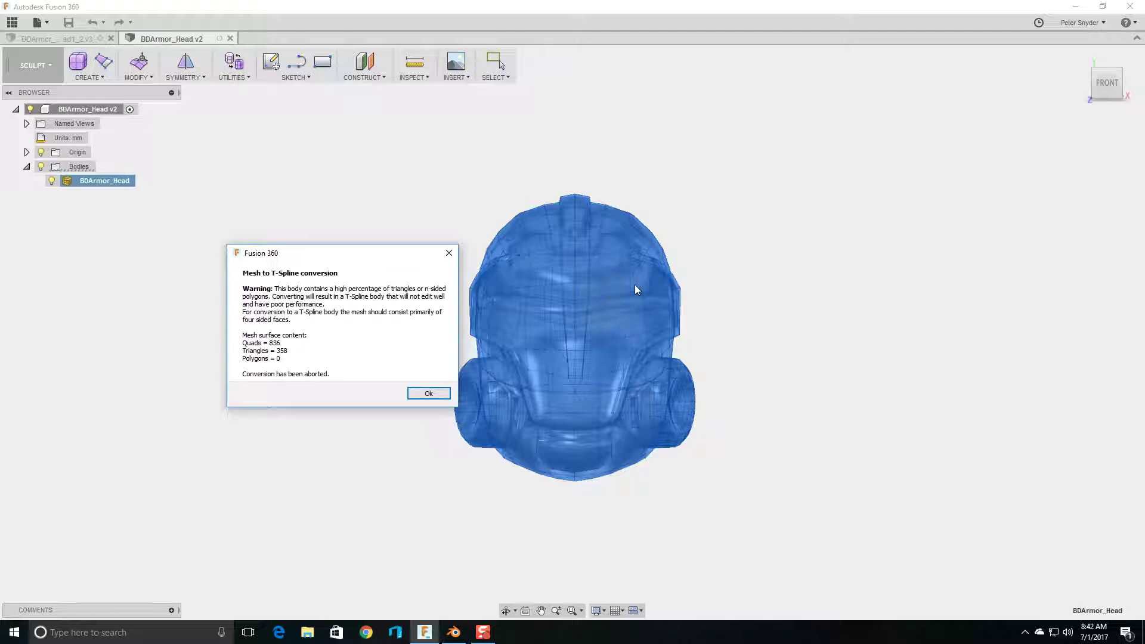
drag(378, 253, 312, 241)
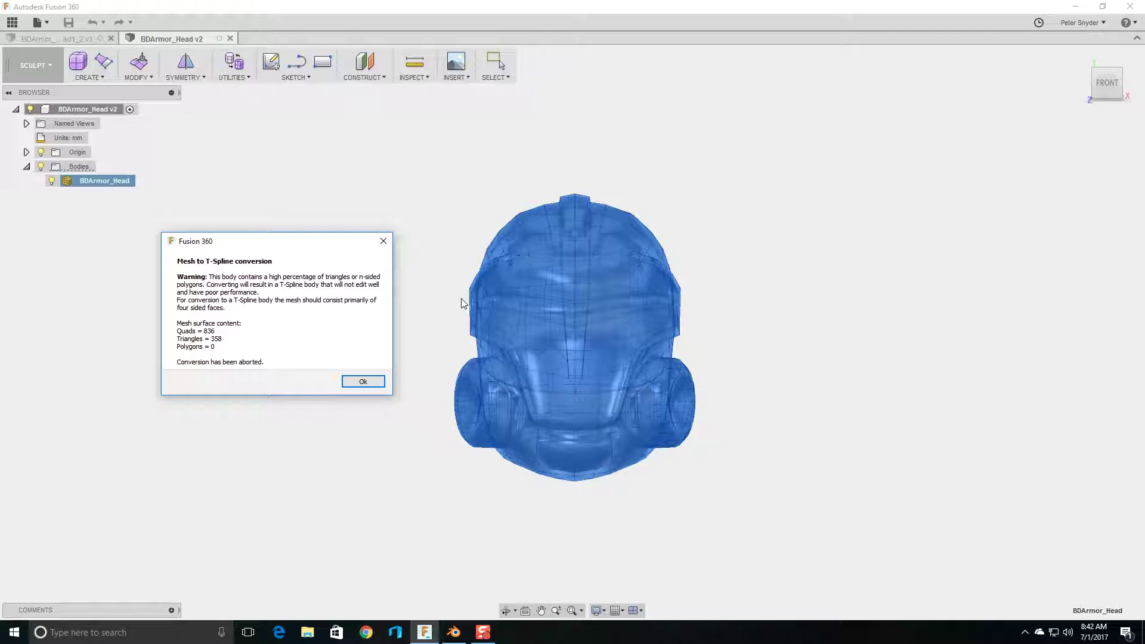
click(374, 383)
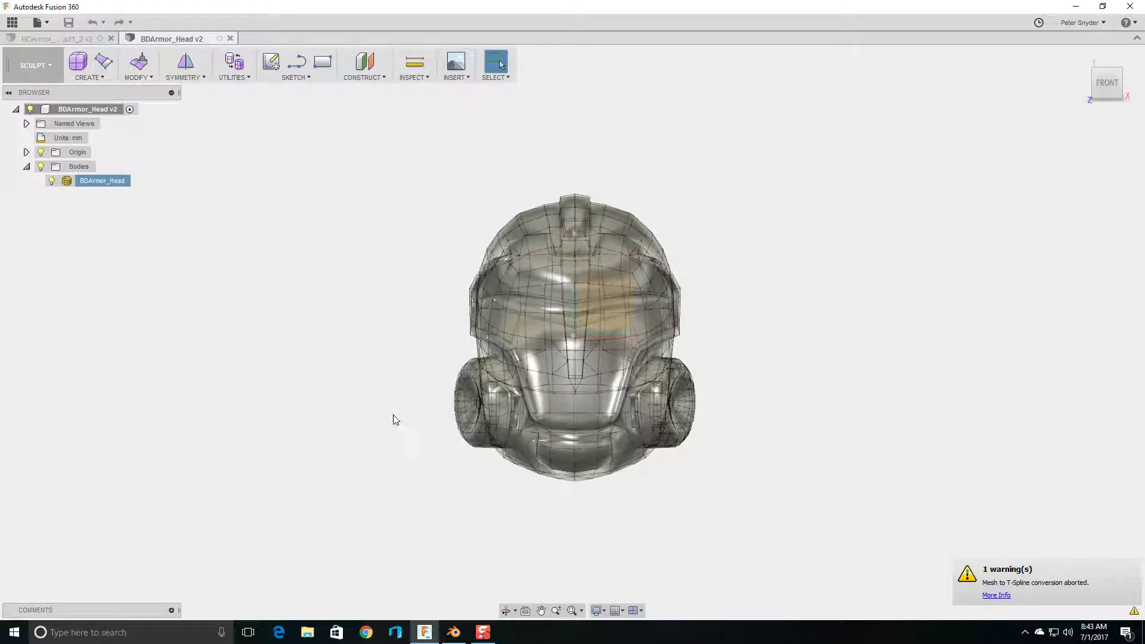
Step: Bring Blender to the front from the Windows taskbar
click(453, 633)
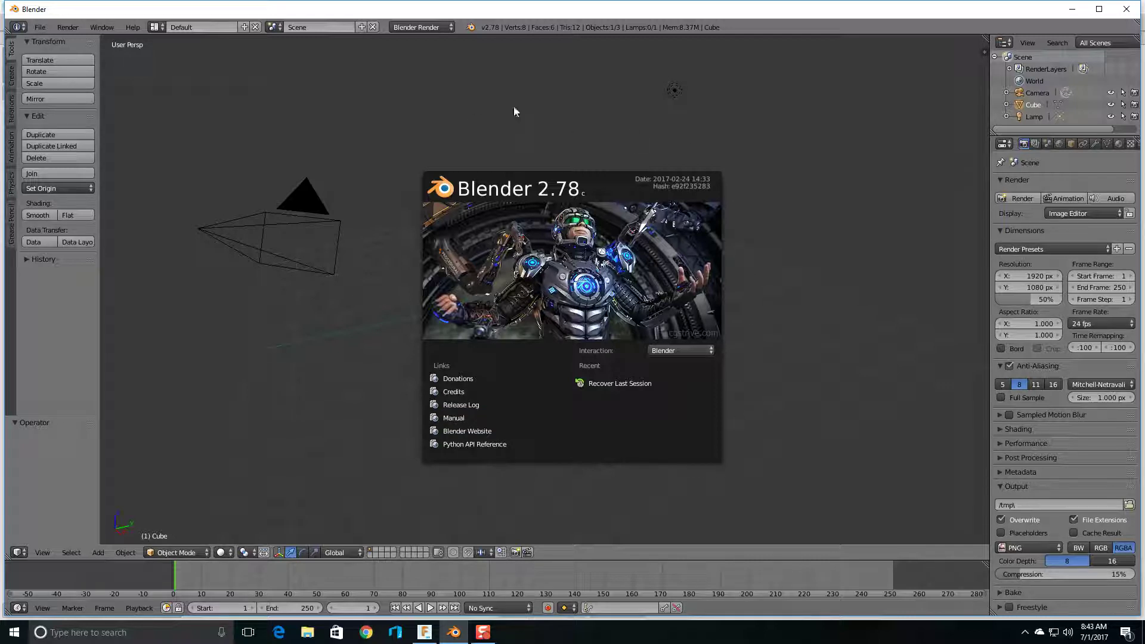
Step: Close the splash and delete the default camera, cube and lamp
click(505, 139)
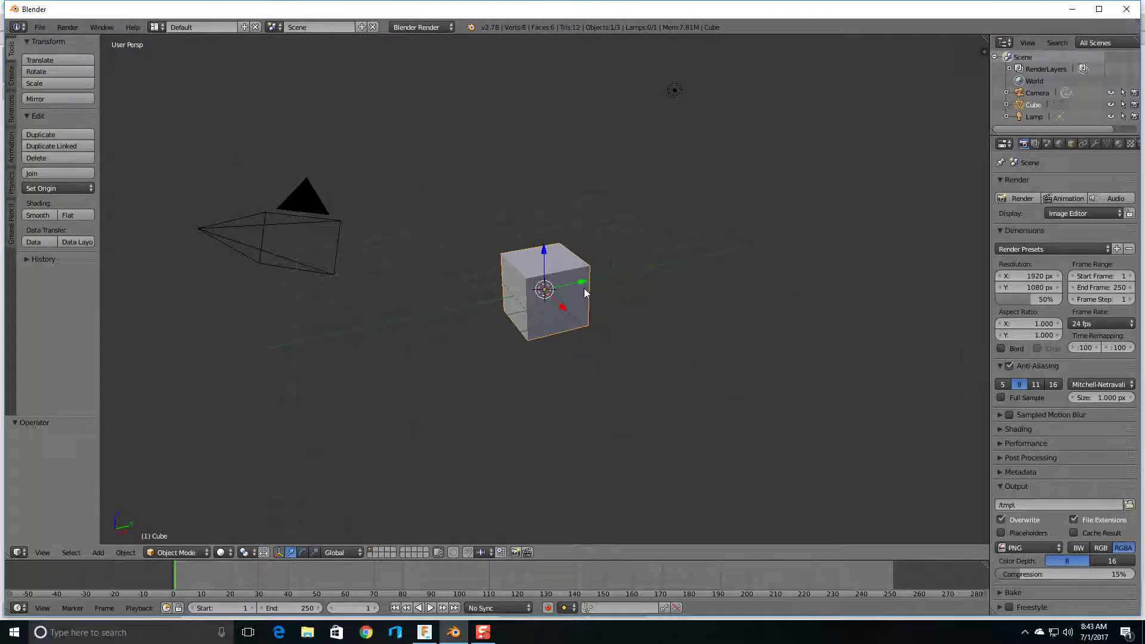
key(a)
key(a)
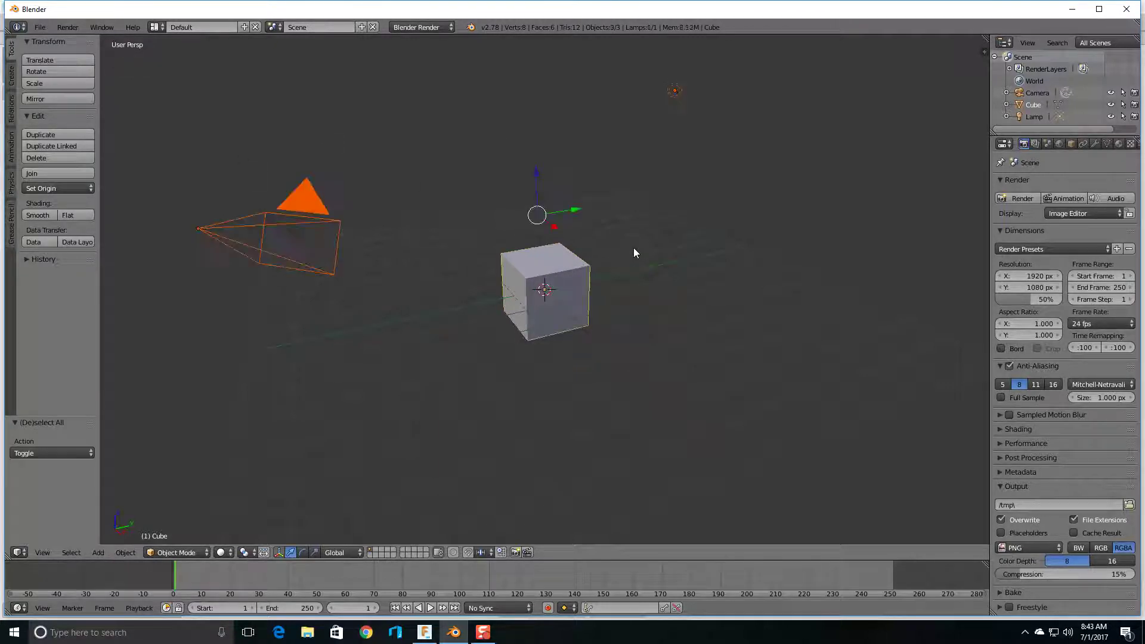
key(x)
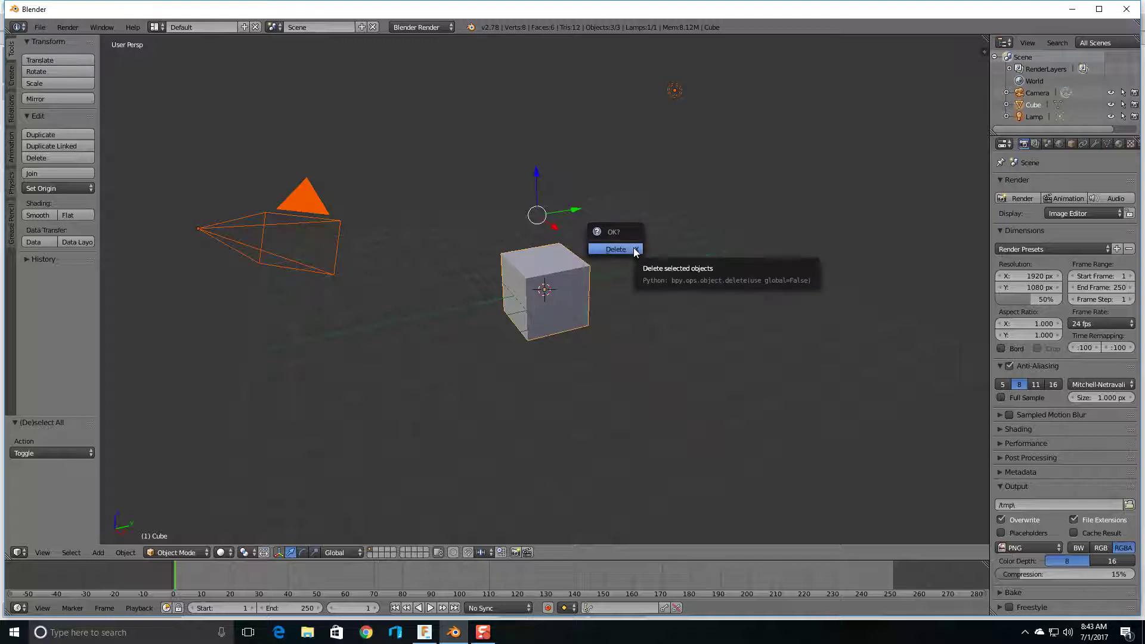
click(631, 249)
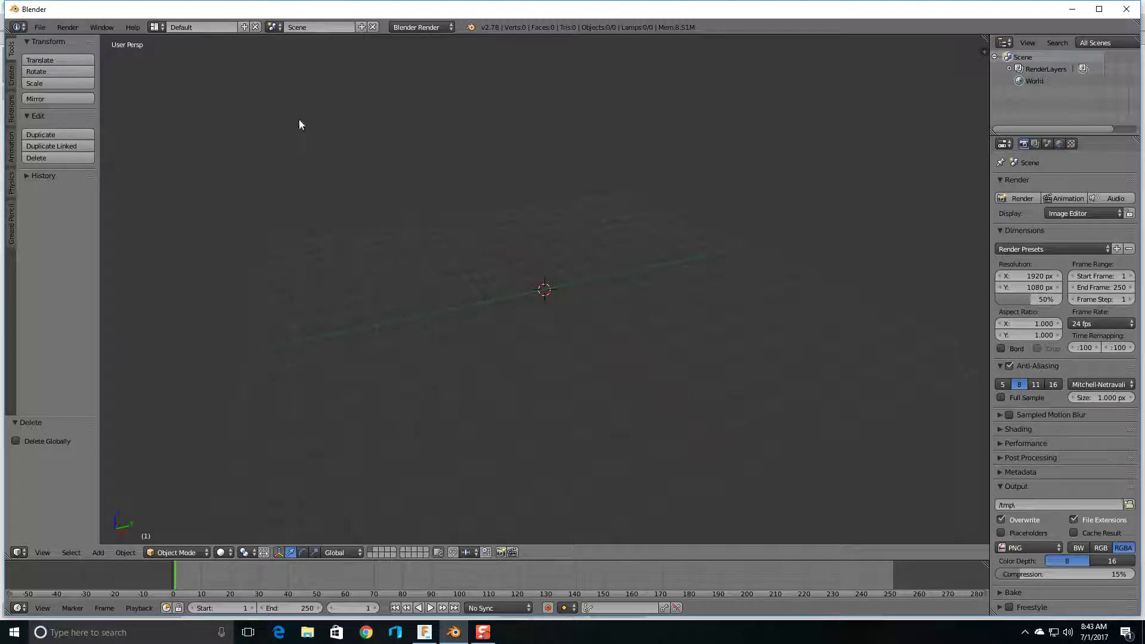
click(40, 28)
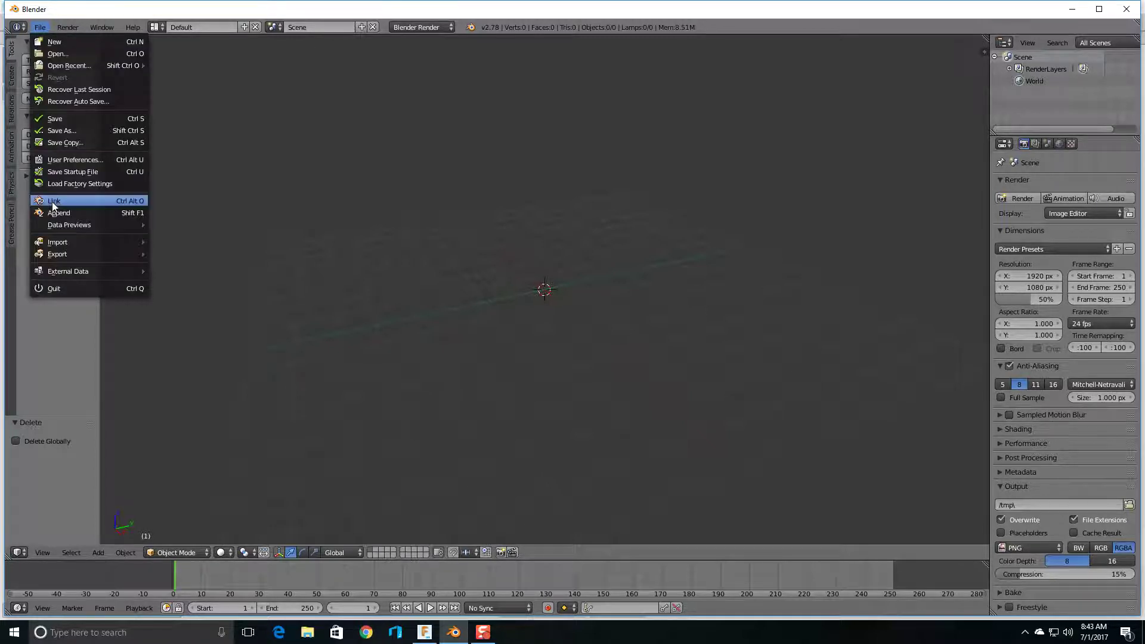
Step: Import BDArmor_Head.obj as Wavefront OBJ from the recent Blood Dragon Helmet folder
mouse_move(60, 243)
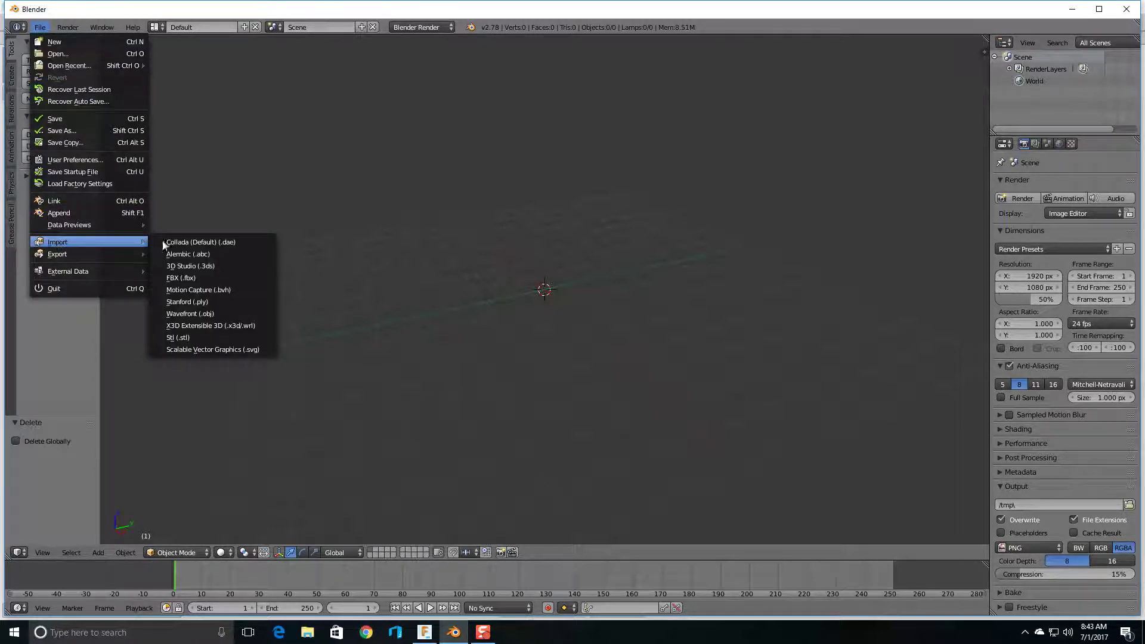
click(193, 315)
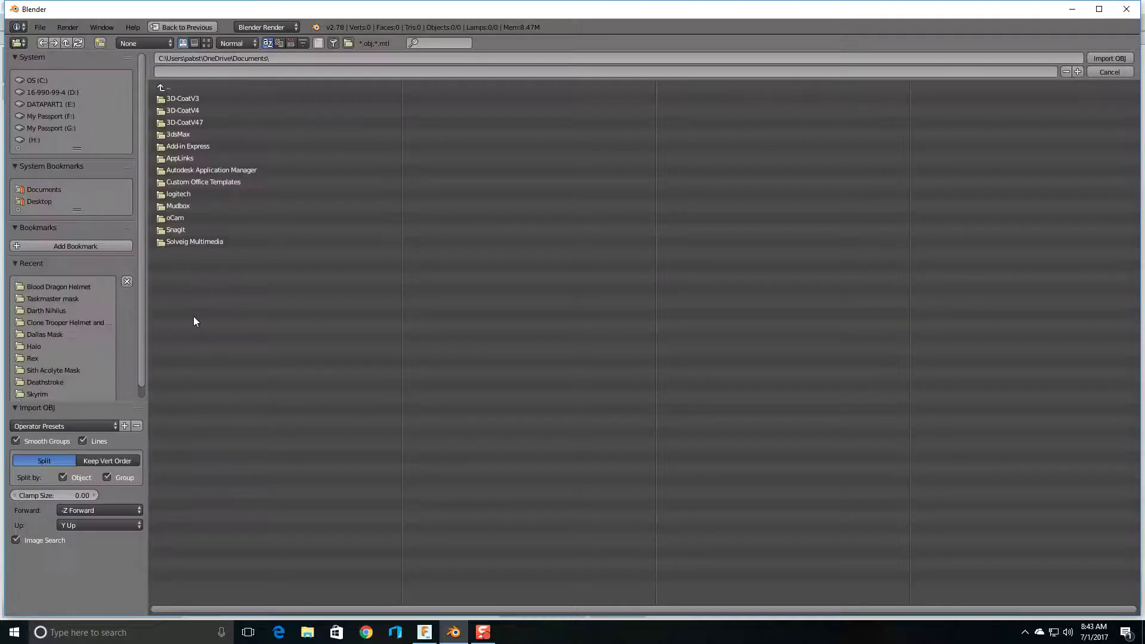
click(70, 286)
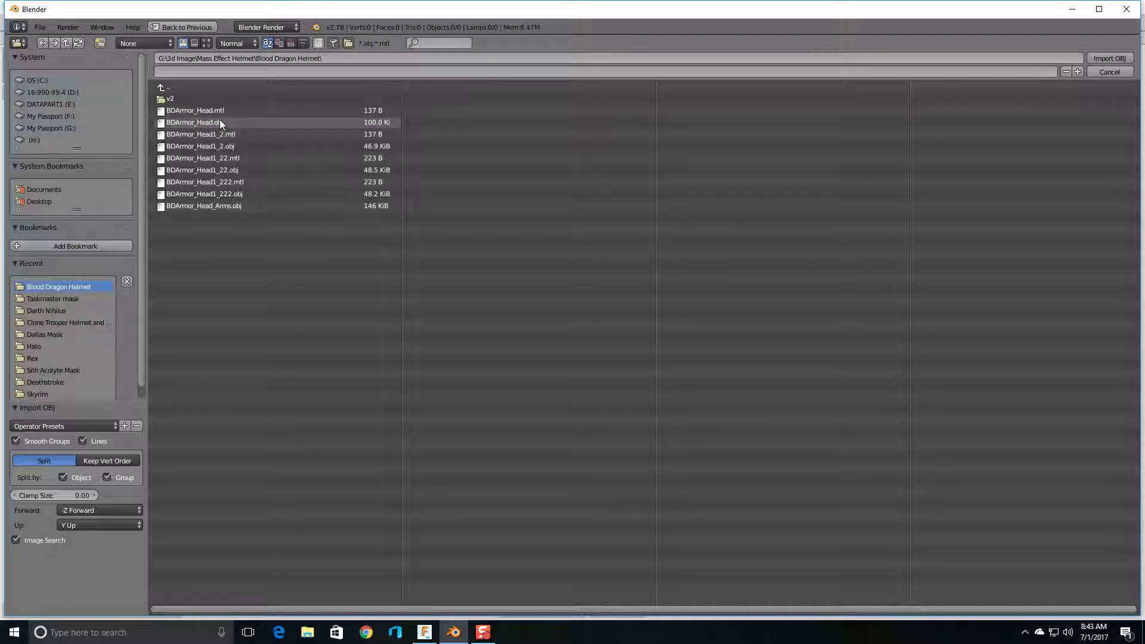
click(239, 120)
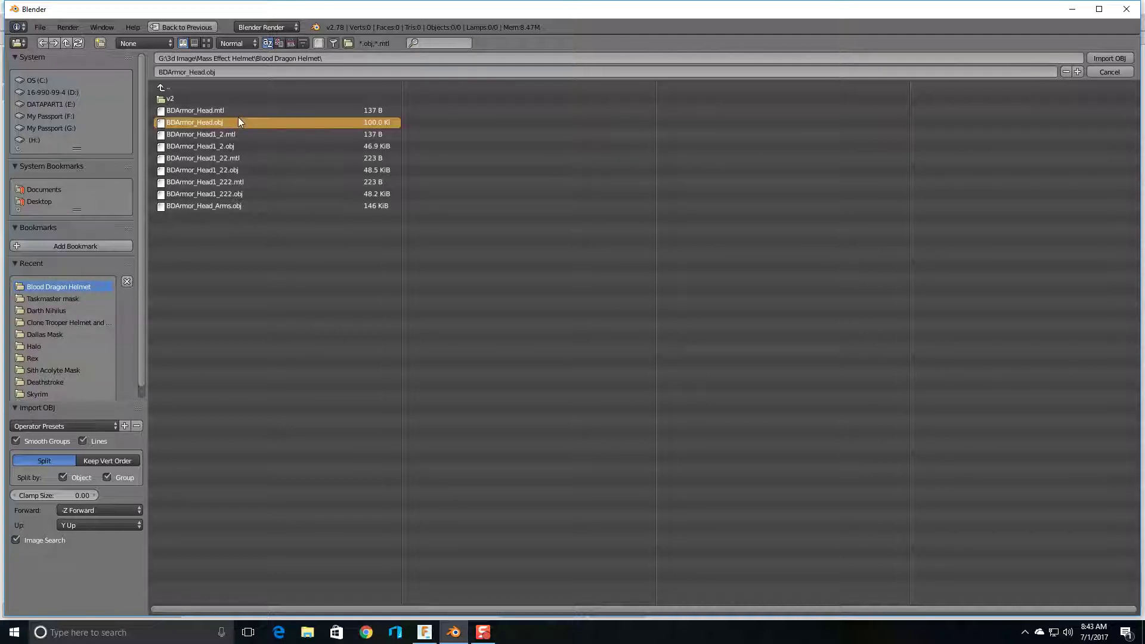
click(1107, 58)
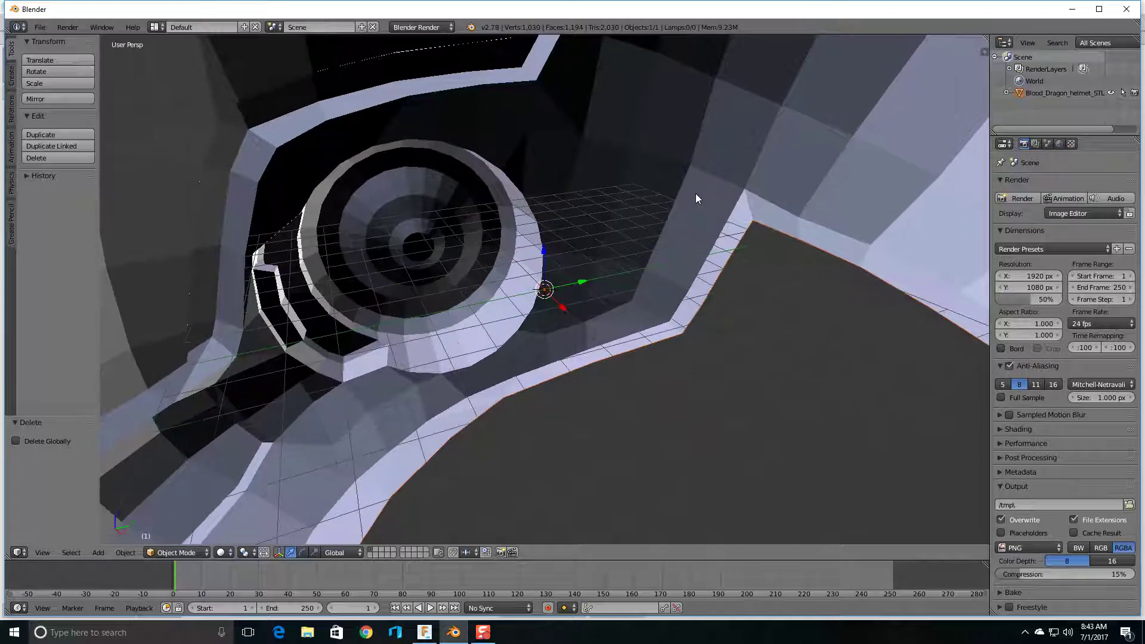
Step: Orbit to the helmet's front and drag it -39.303 along Y to centre it
scroll(695, 194, down, 15)
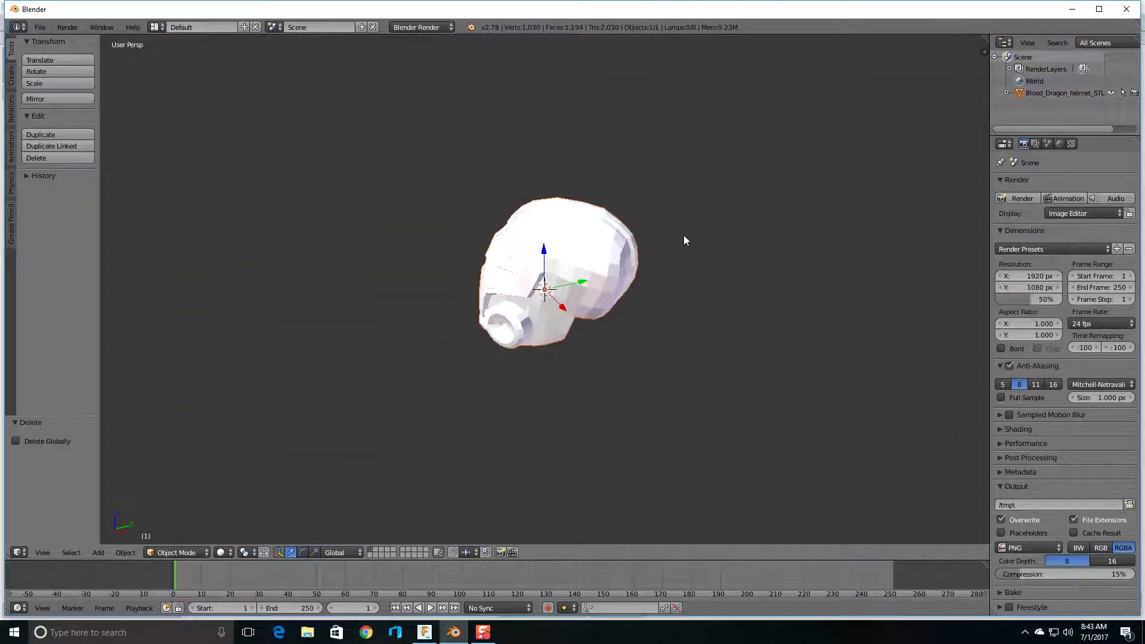
middle_drag(686, 240, 806, 243)
mouse_move(661, 246)
middle_down()
mouse_move(672, 213)
mouse_move(603, 215)
mouse_move(668, 210)
mouse_move(678, 222)
mouse_move(616, 227)
mouse_move(646, 241)
mouse_move(661, 232)
middle_up()
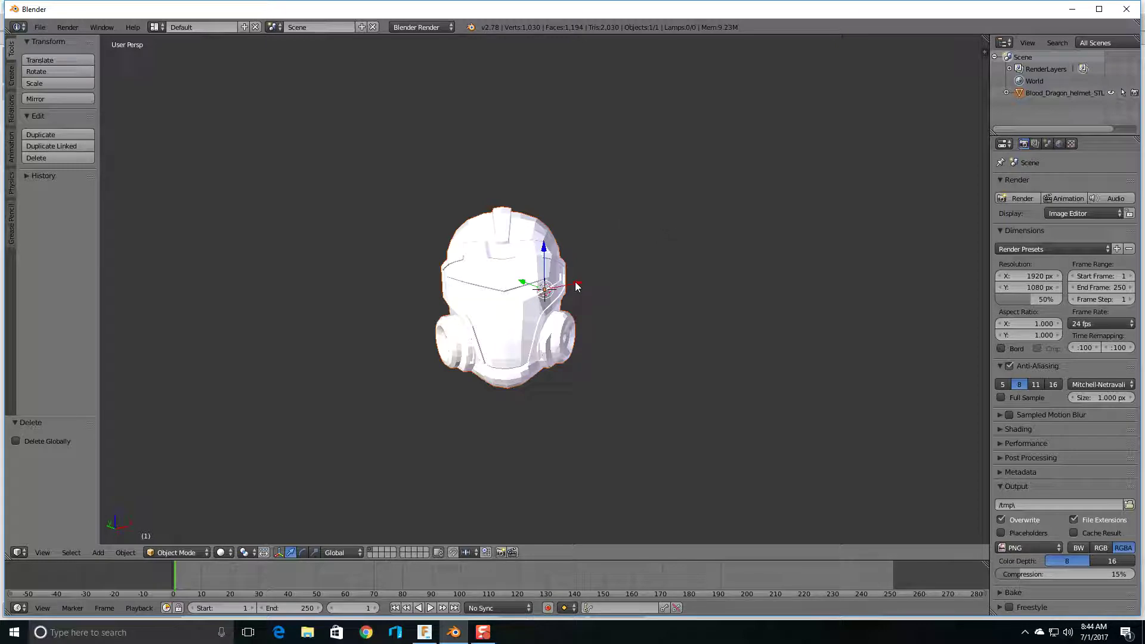
drag(578, 287, 542, 281)
middle_drag(625, 260, 649, 246)
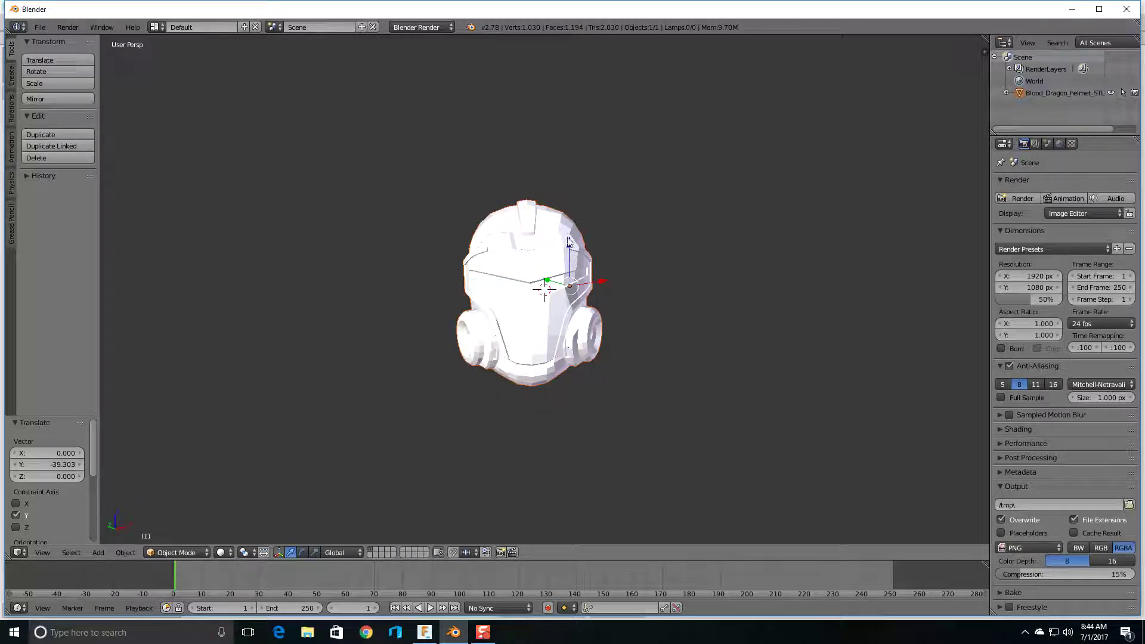
Step: Switch the helmet from Object Mode to Edit Mode and pick a top vertex
right_click(561, 258)
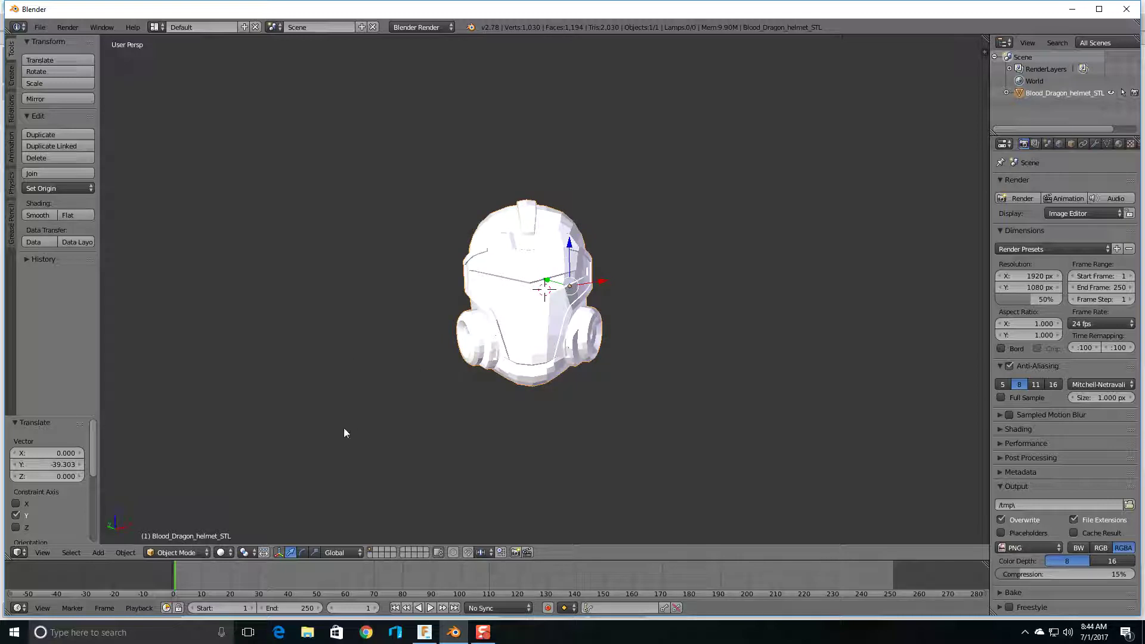
click(199, 554)
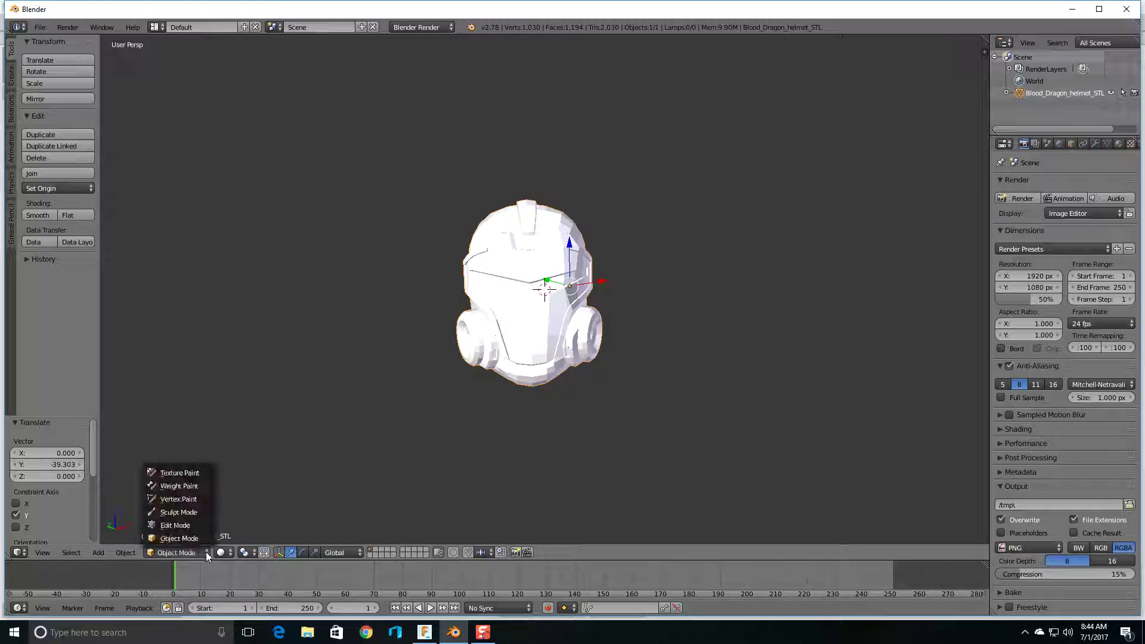
click(189, 526)
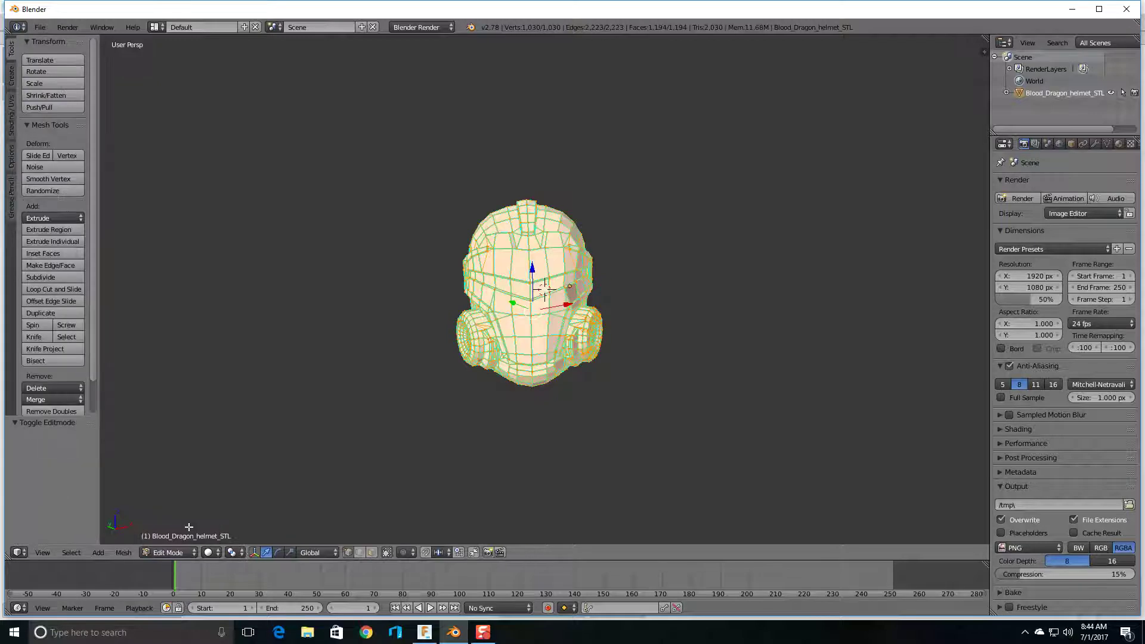
right_click(545, 247)
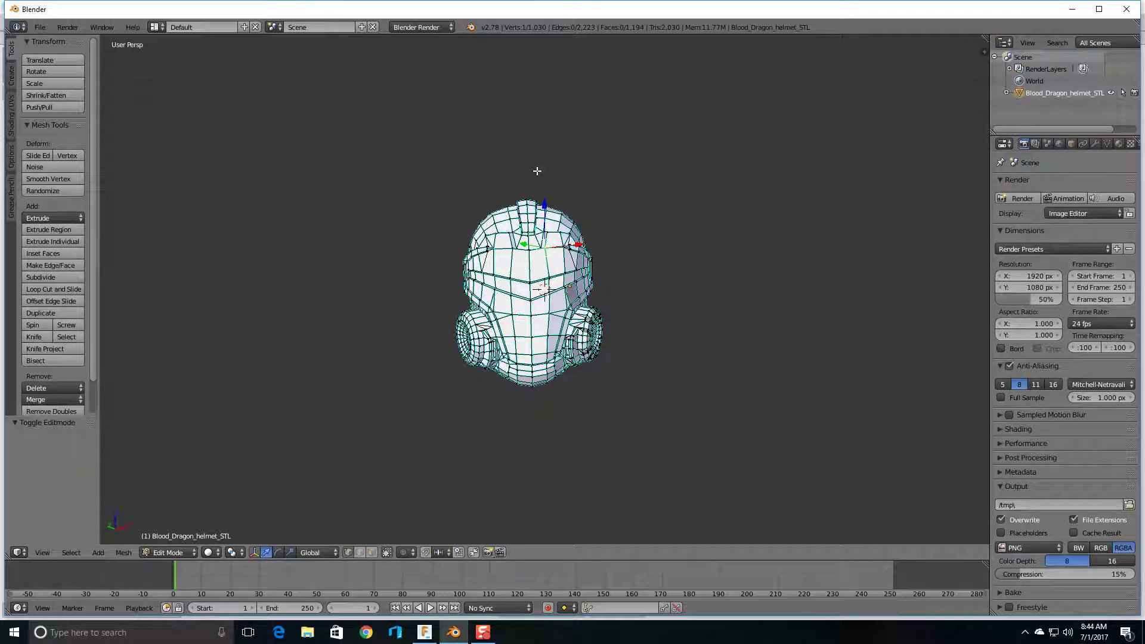
key(b)
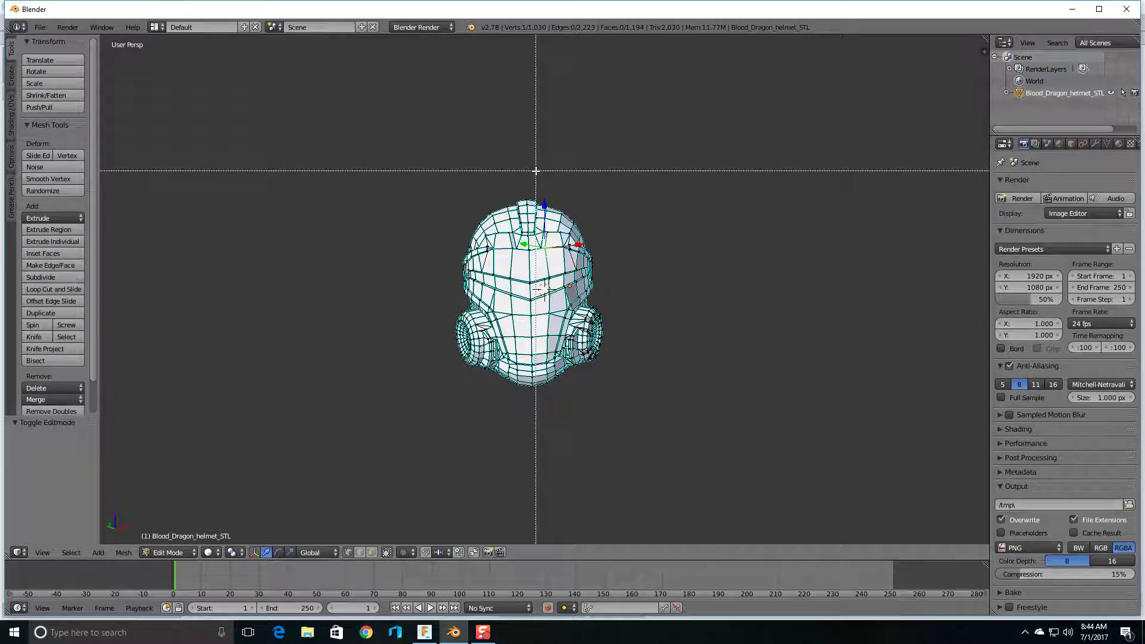
Step: Box-select and delete the vertices of the helmet's right half
drag(536, 171, 663, 413)
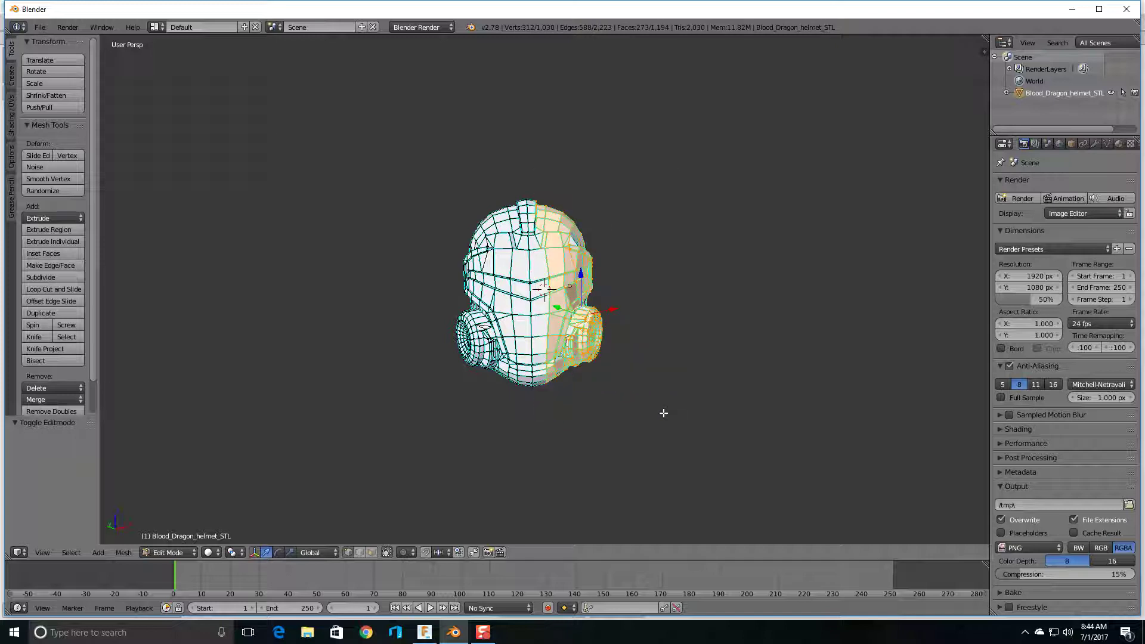
key(x)
click(666, 414)
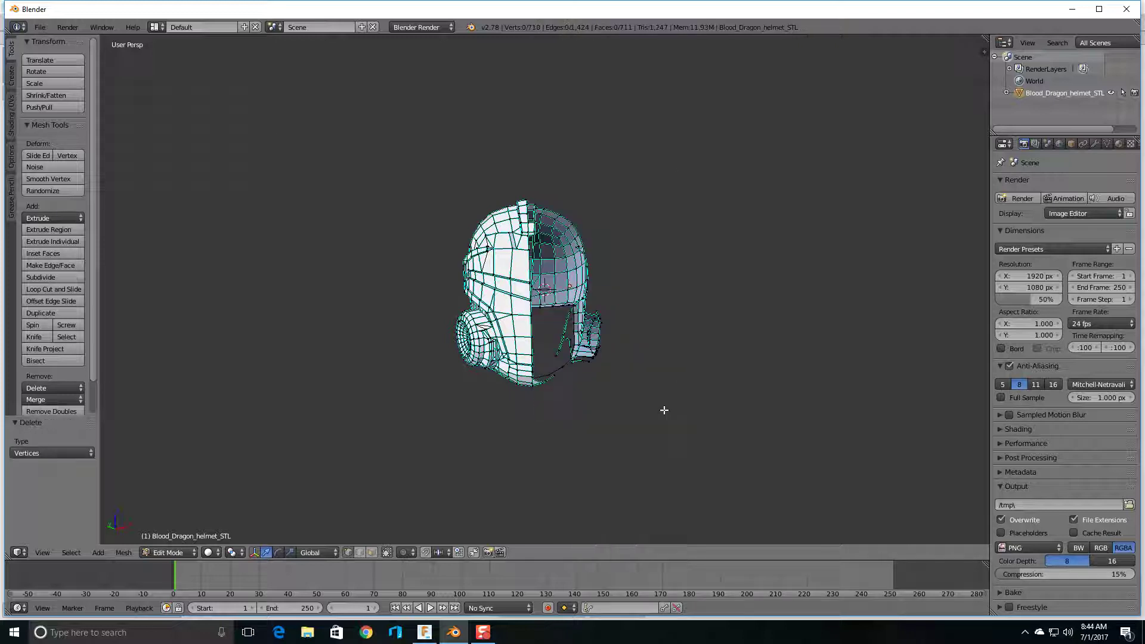
Step: From a head-on view, box-select and delete one half, leaving 624 vertices
middle_drag(619, 347, 350, 328)
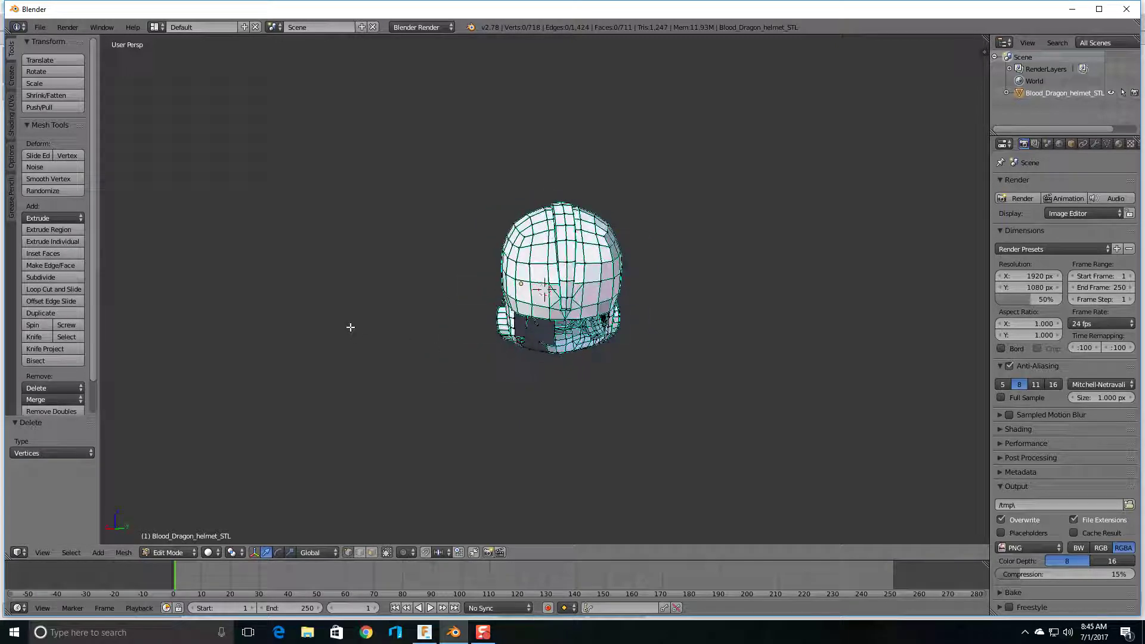
key(b)
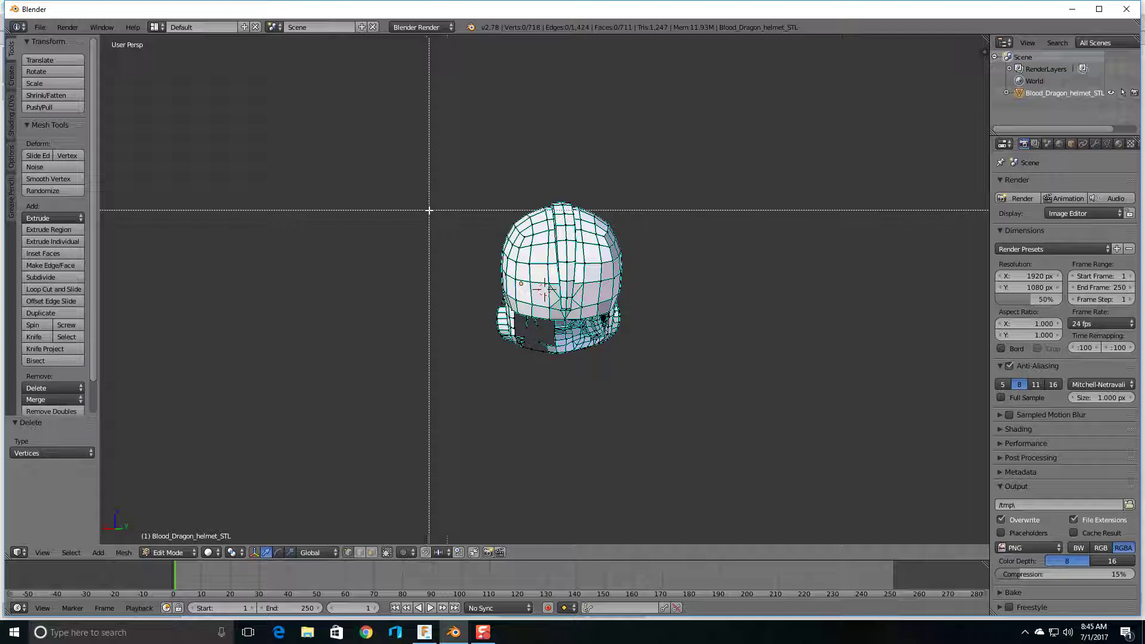
drag(450, 182, 550, 390)
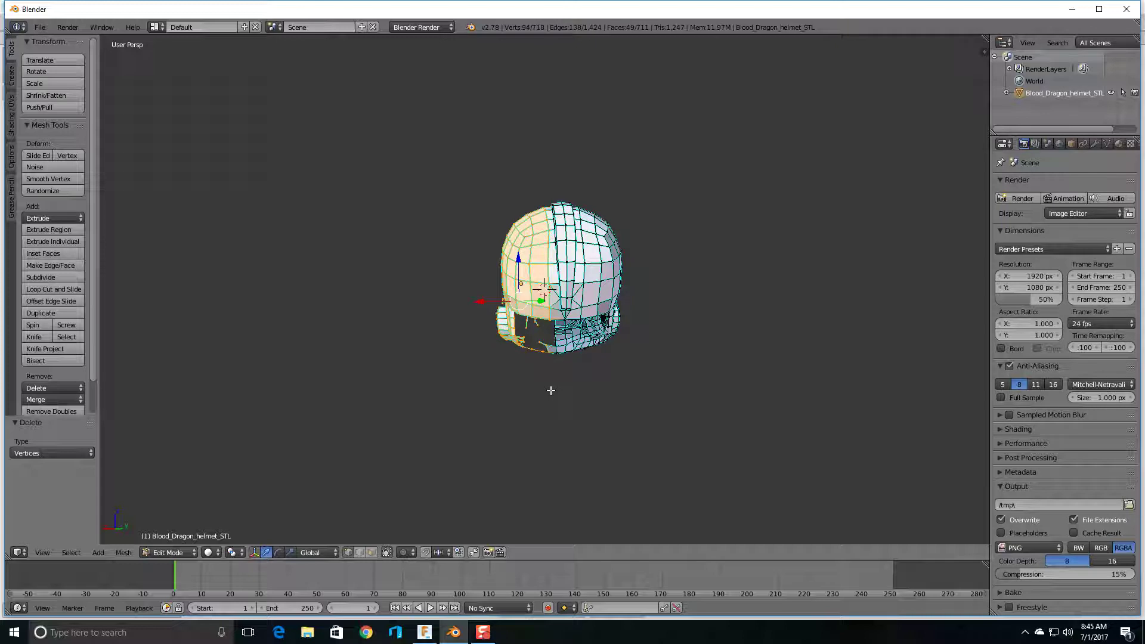
key(x)
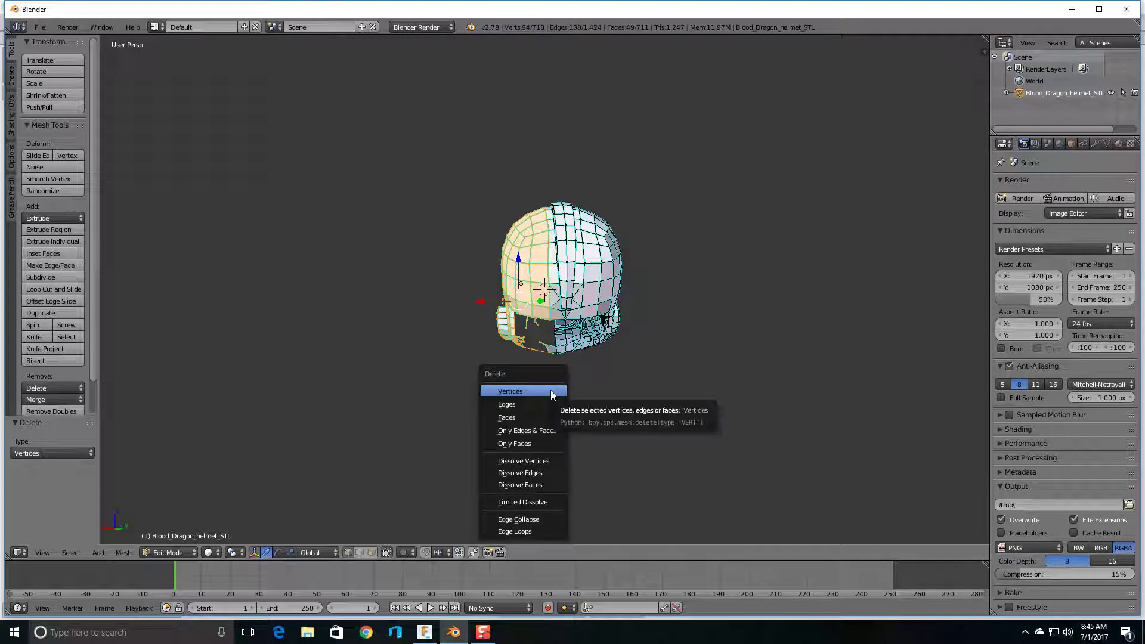
click(551, 395)
Step: Inspect the remaining half and delete the stray vertex path along the cut side
middle_drag(549, 391, 616, 370)
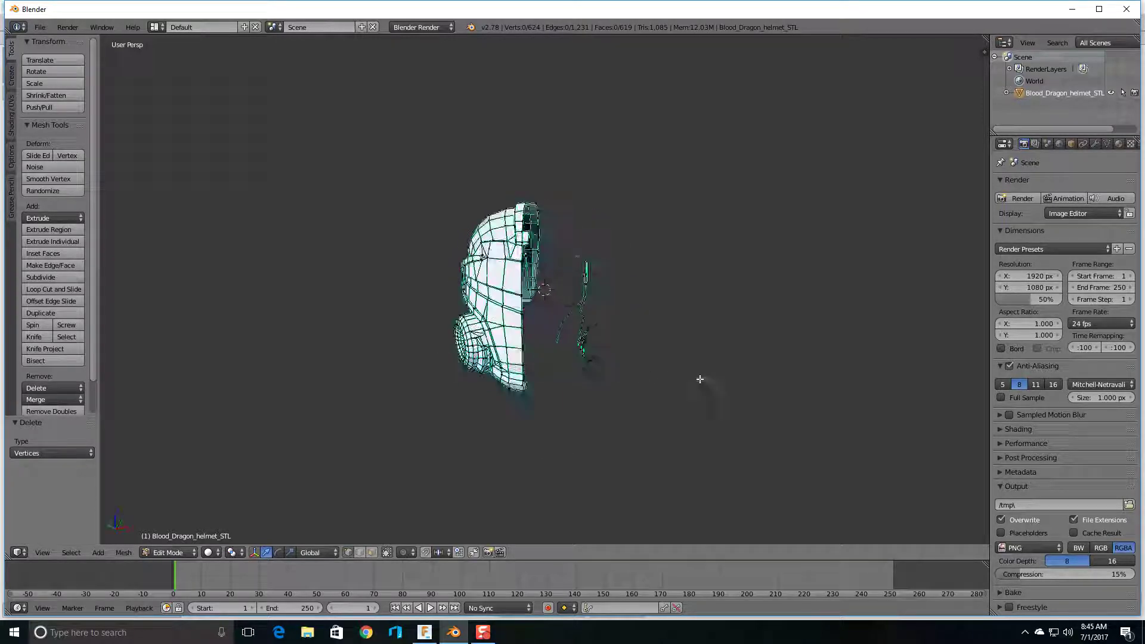
scroll(587, 335, up, 1)
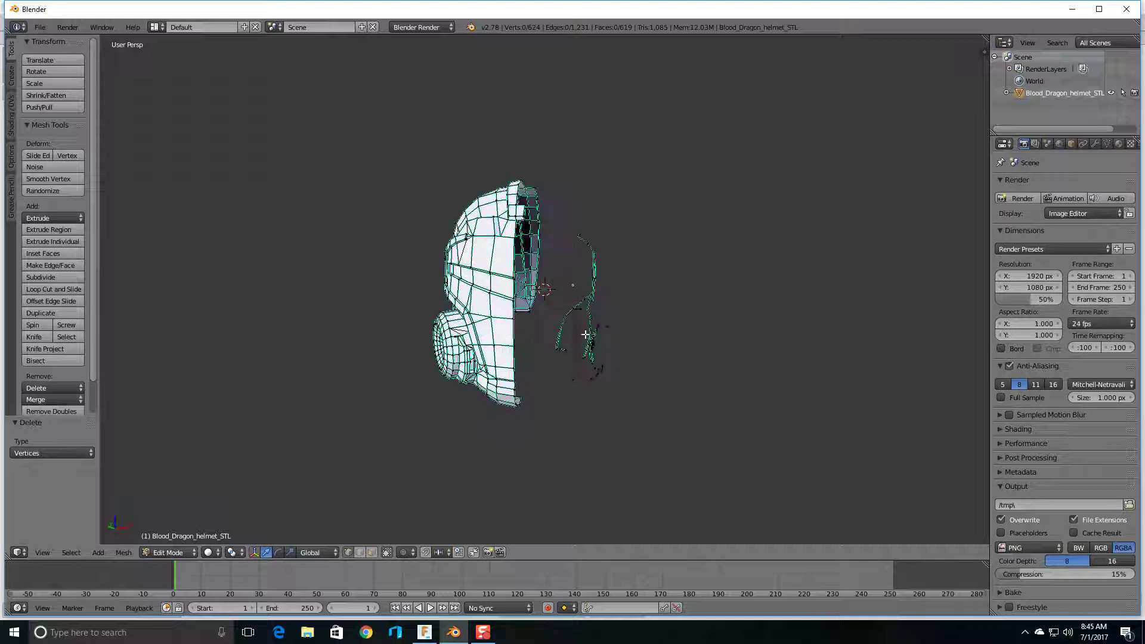
scroll(587, 335, up, 2)
middle_drag(580, 370, 446, 426)
scroll(446, 425, up, 2)
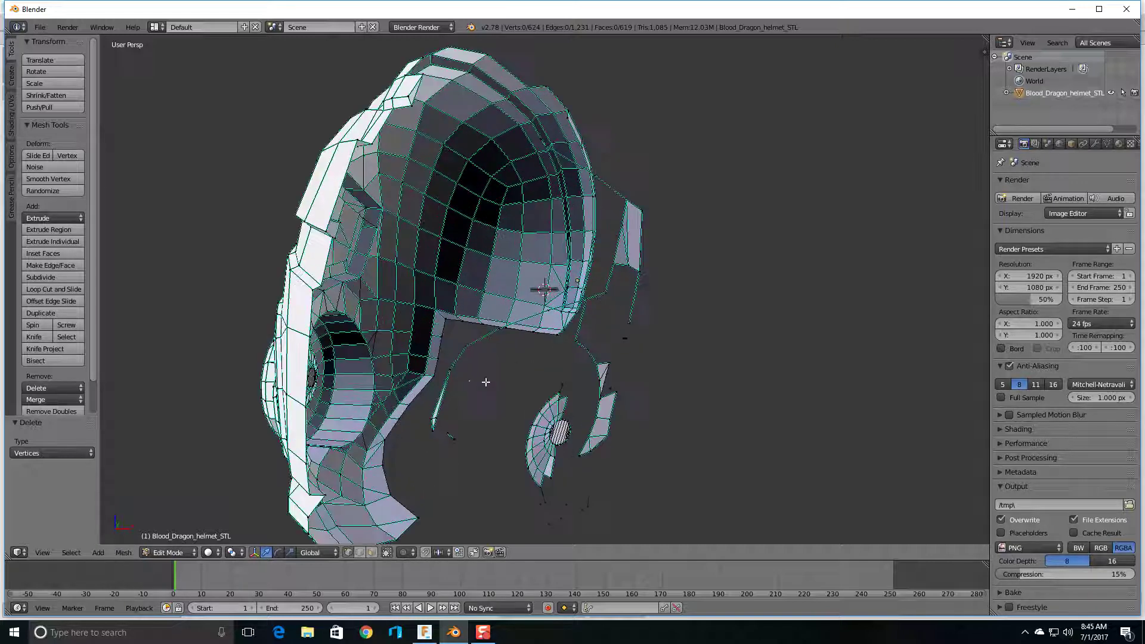
right_click(432, 429)
middle_drag(668, 352, 700, 378)
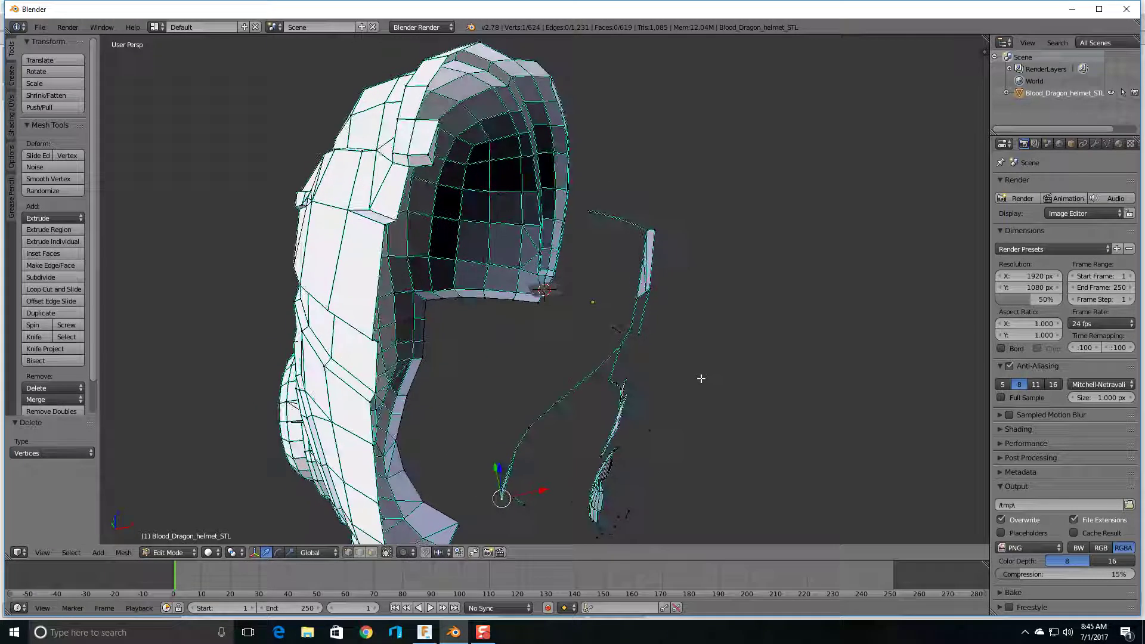
ctrl+right_click(631, 327)
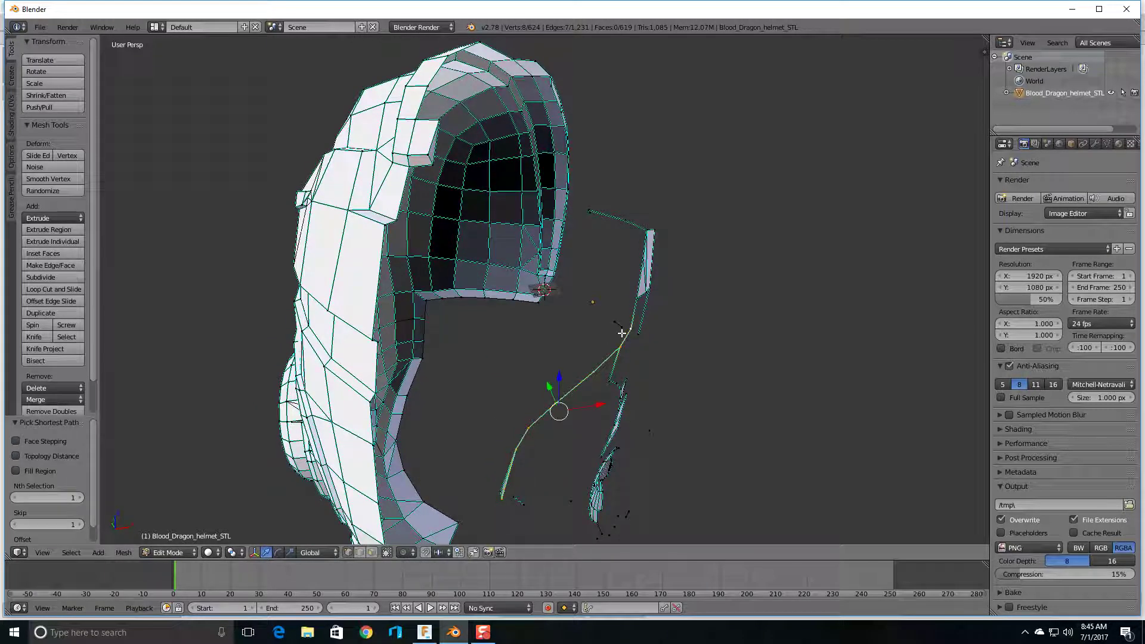
middle_drag(728, 378, 687, 356)
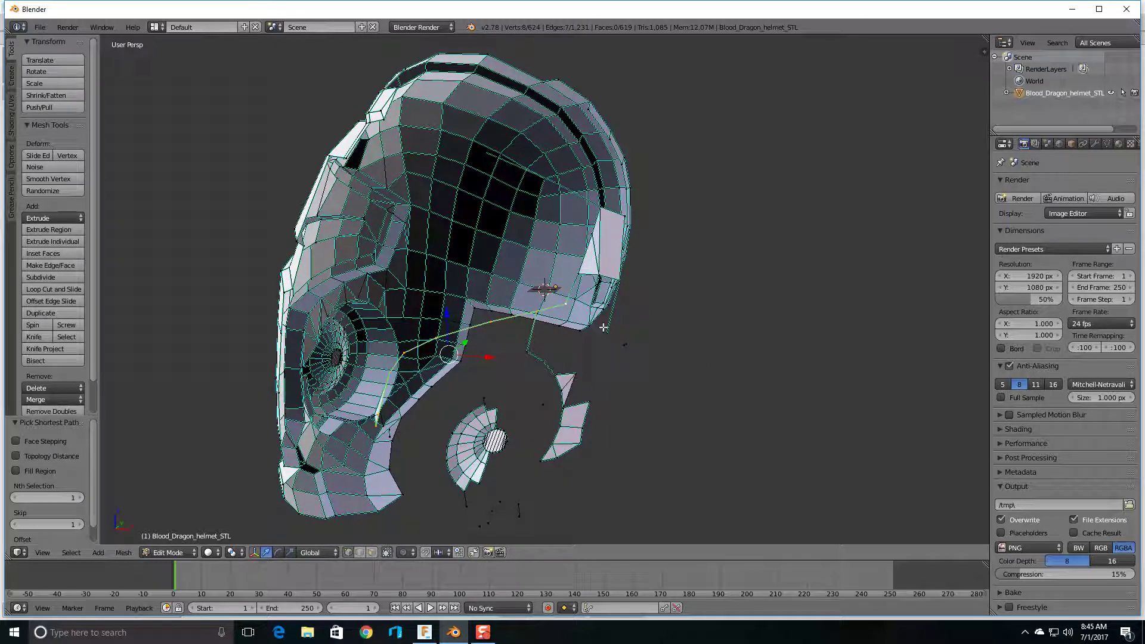
middle_drag(604, 327, 653, 387)
key(x)
click(655, 358)
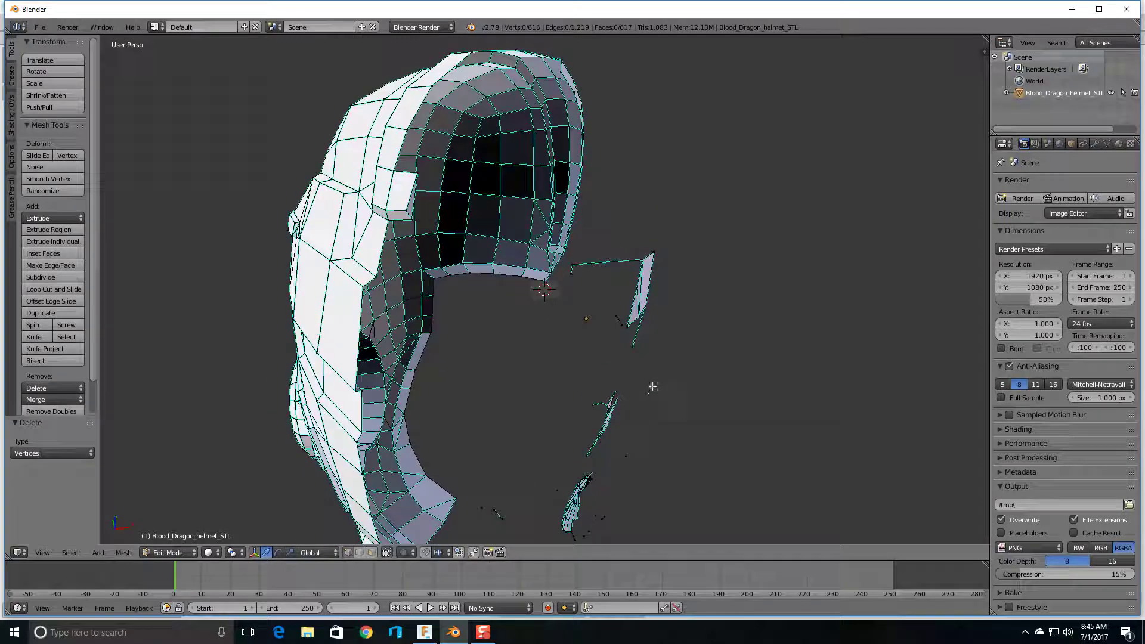
Step: Delete the seven stray vertices inside the helmet and the three leftovers near the cut
right_click(574, 271)
middle_drag(650, 308, 582, 341)
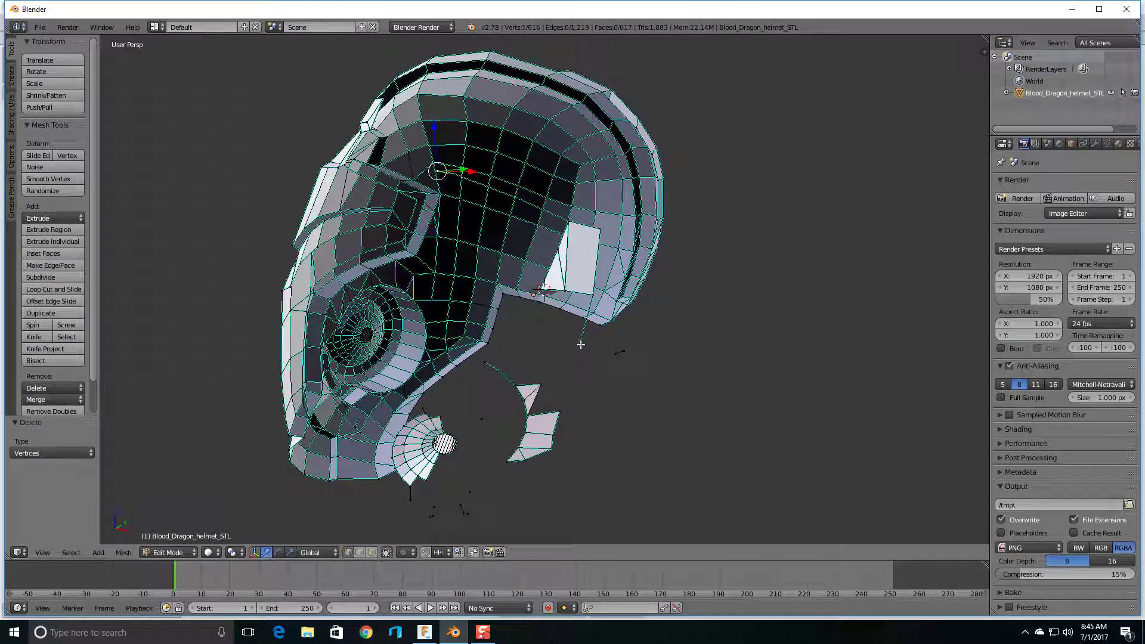
ctrl+right_click(580, 344)
key(x)
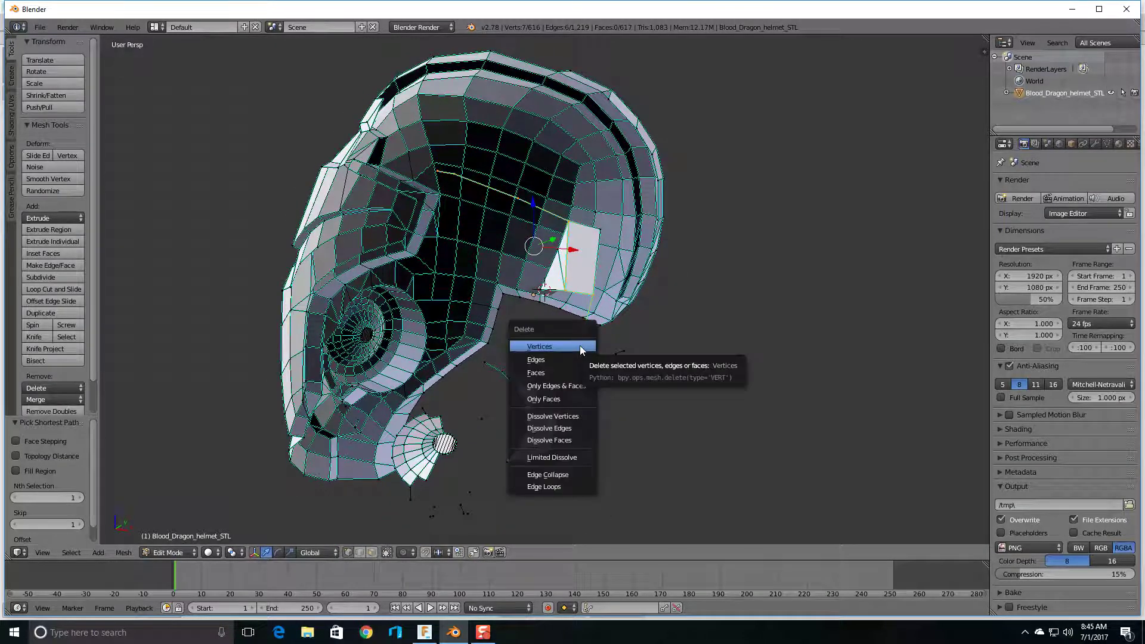
click(582, 349)
middle_drag(600, 352, 615, 322)
right_click(614, 316)
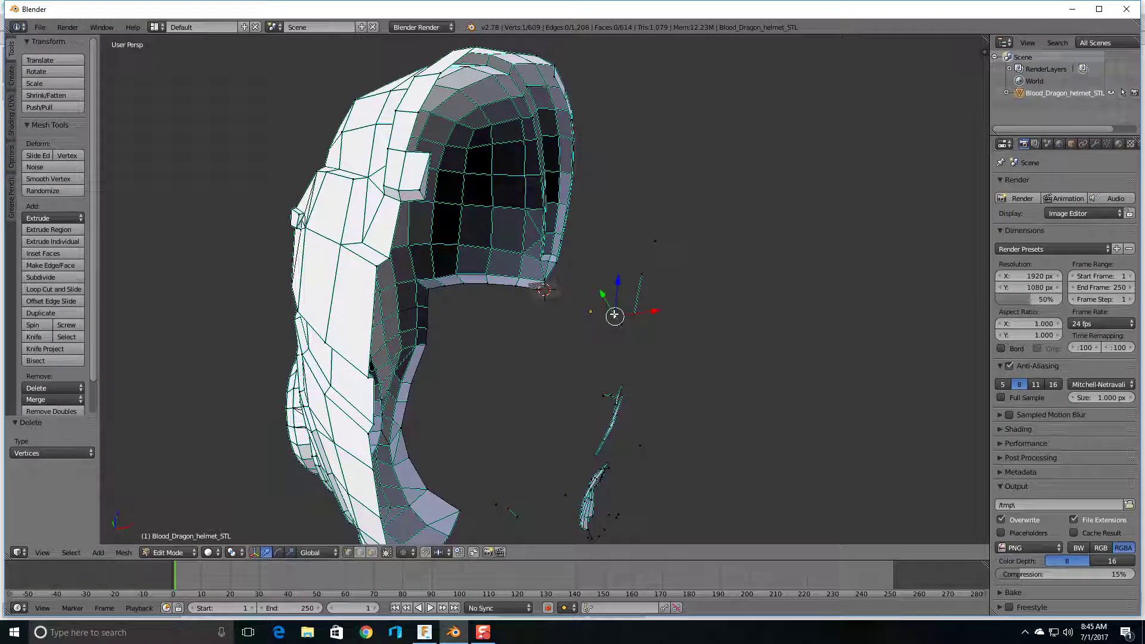
ctrl+right_click(621, 323)
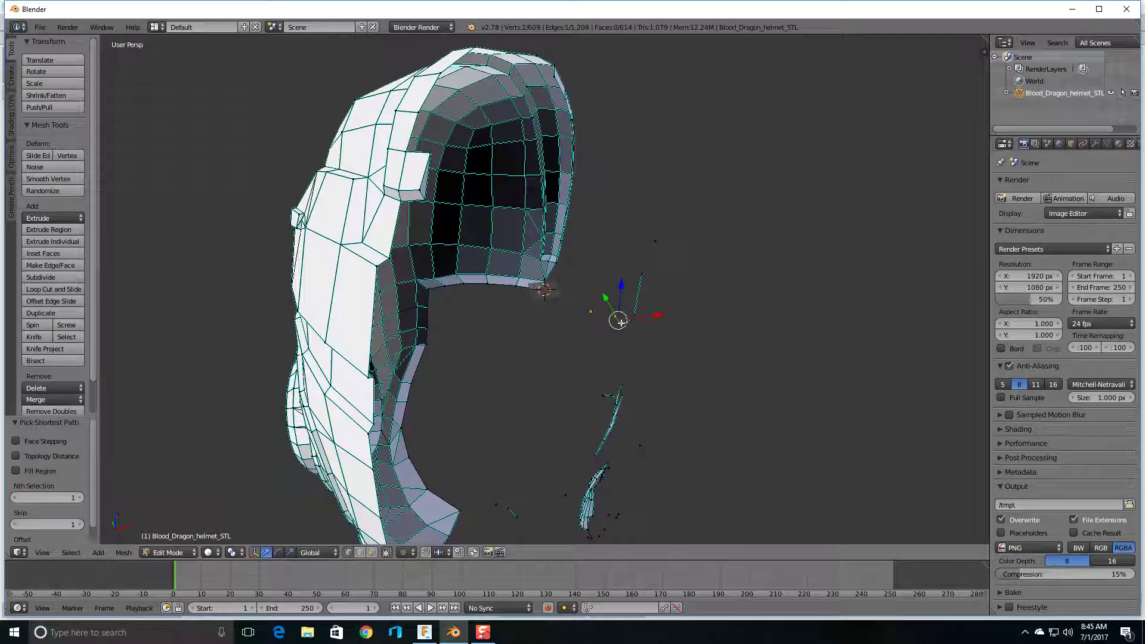
key(x)
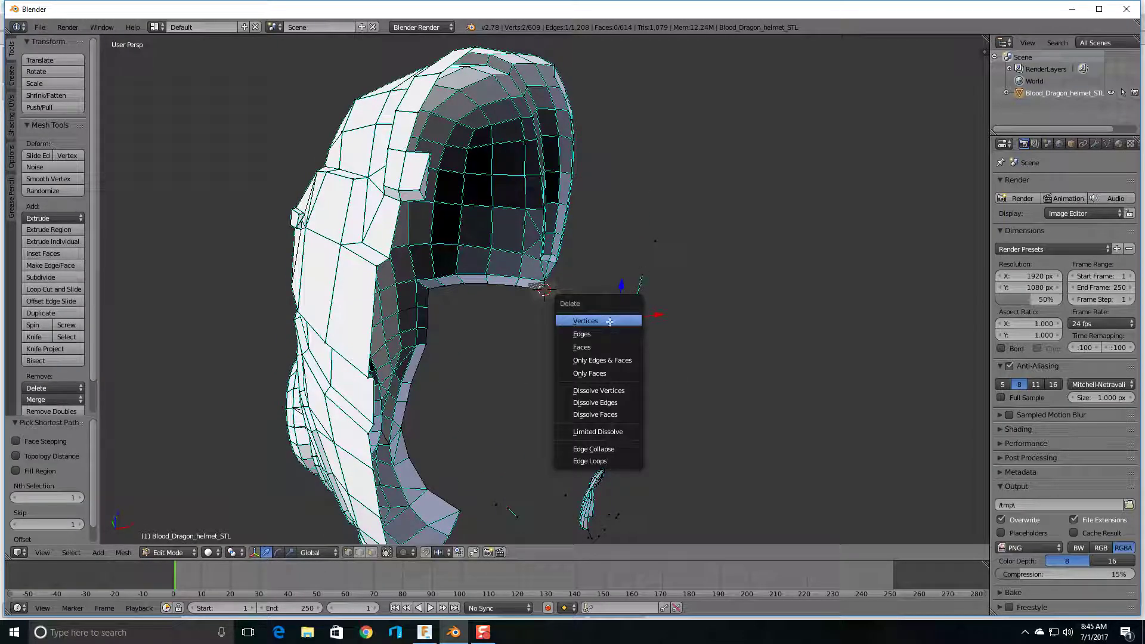
click(610, 321)
key(x)
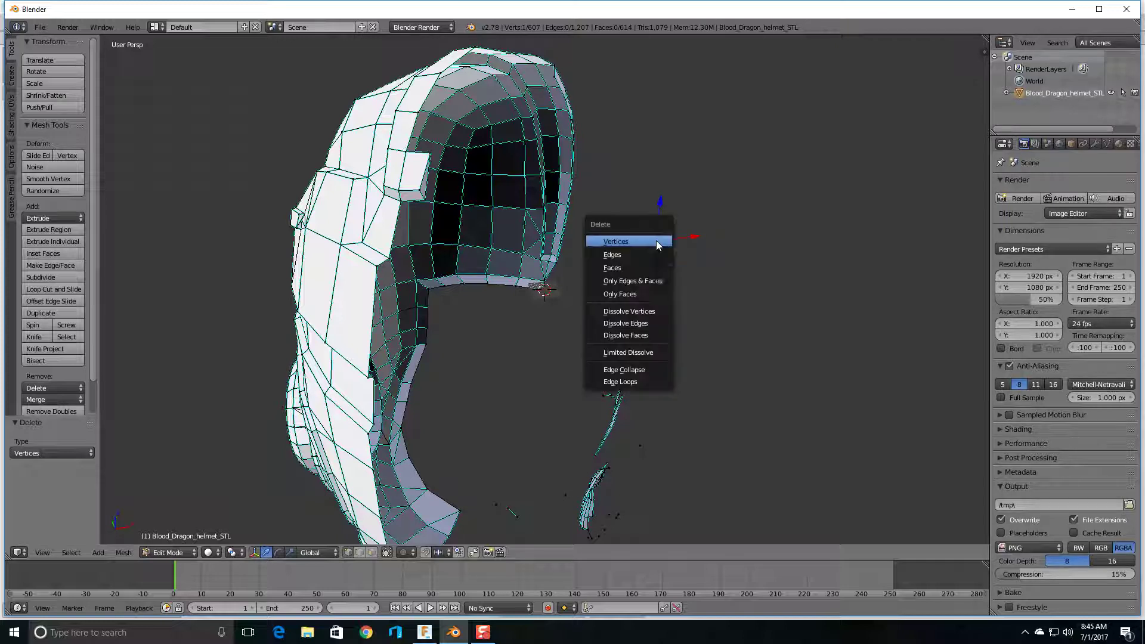
click(656, 241)
Step: Delete the ten-vertex loose fragment and the small disc piece, leaving 572 vertices
middle_drag(643, 339, 514, 346)
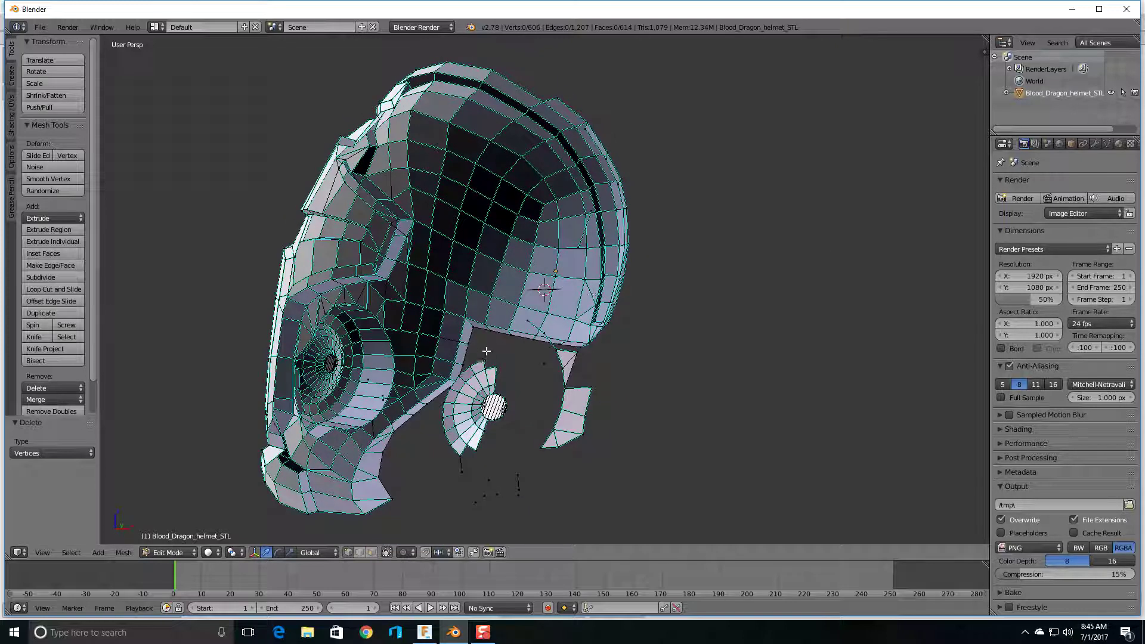
right_click(487, 351)
ctrl+right_click(460, 455)
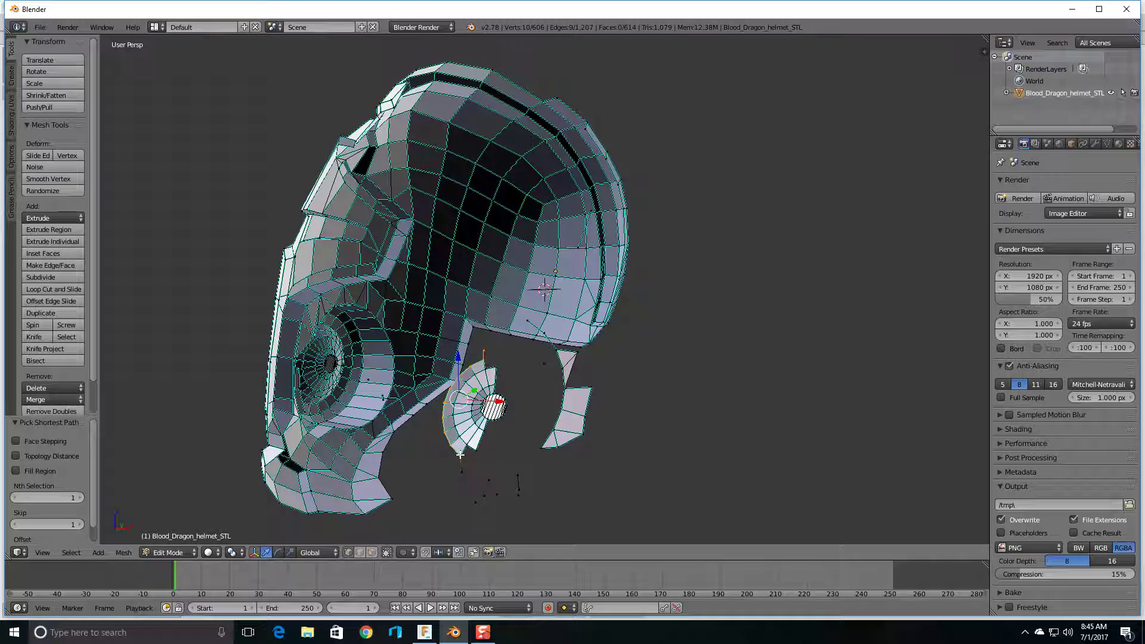
key(x)
click(465, 463)
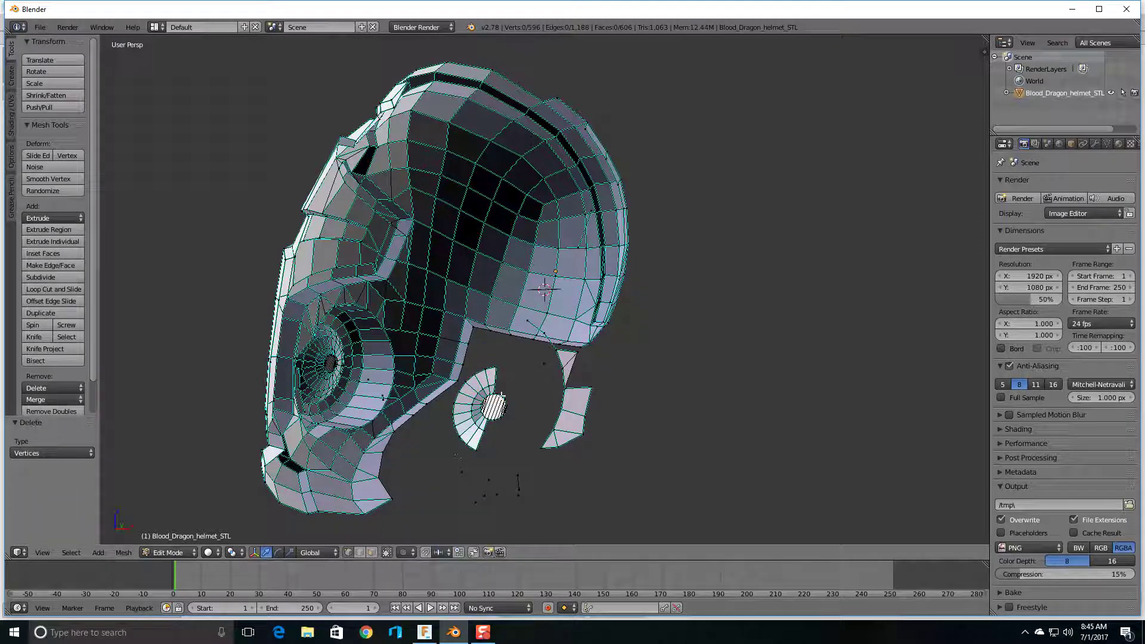
right_click(493, 367)
ctrl+right_click(475, 449)
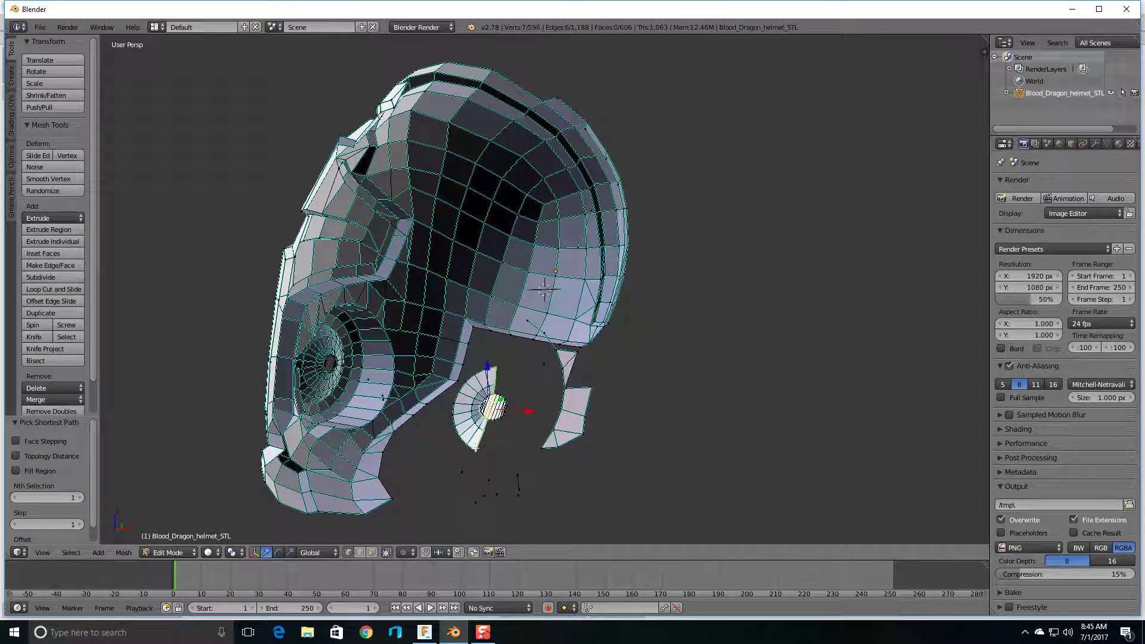
ctrl+right_click(453, 401)
key(ctrl+l)
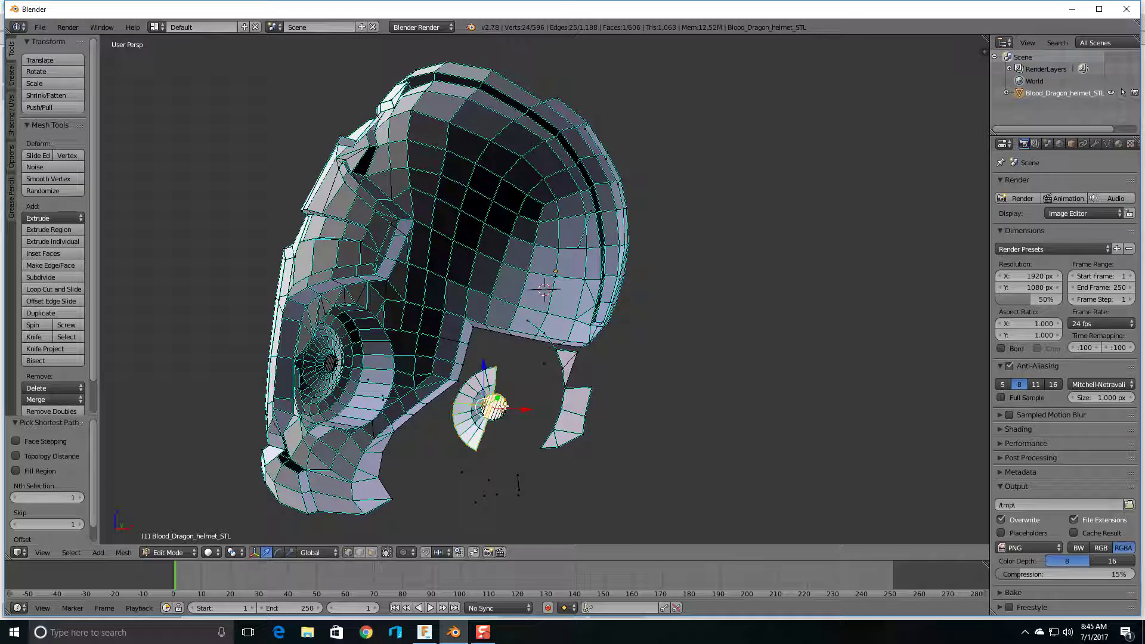
key(x)
click(505, 406)
middle_drag(505, 406, 563, 414)
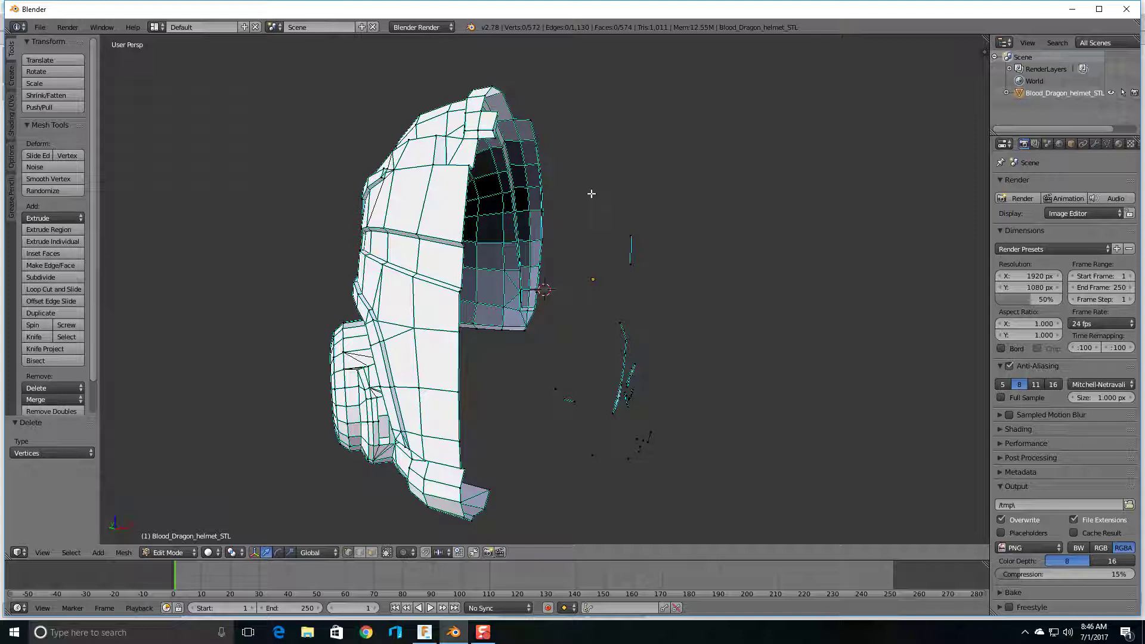
Step: Box-select and delete the 46 stray fragment vertices on the right
key(b)
drag(589, 188, 754, 523)
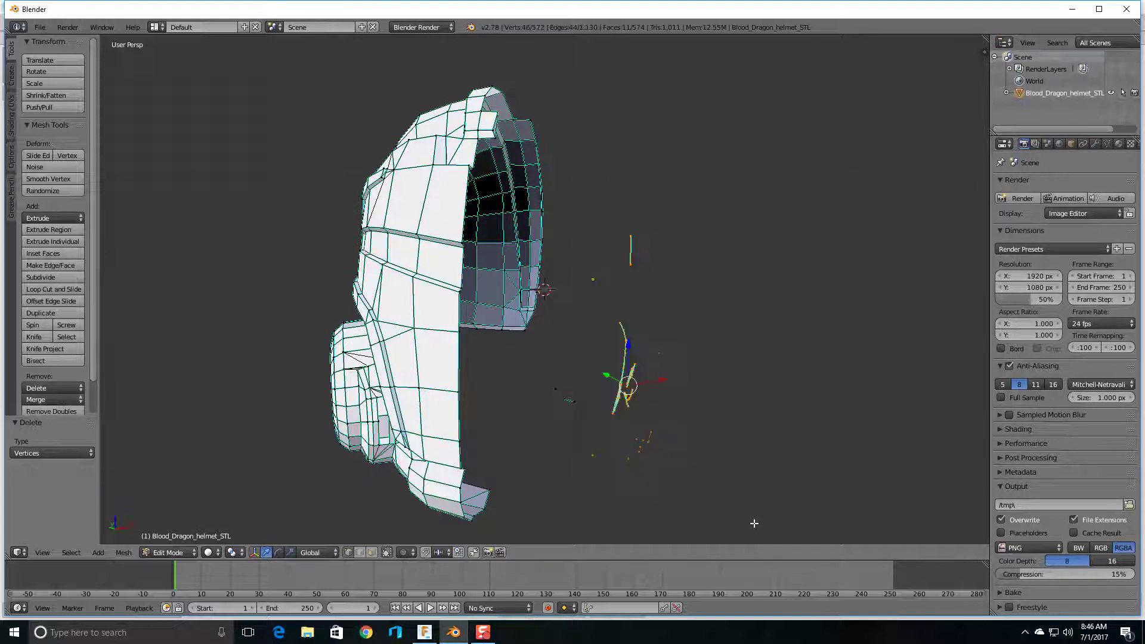
key(x)
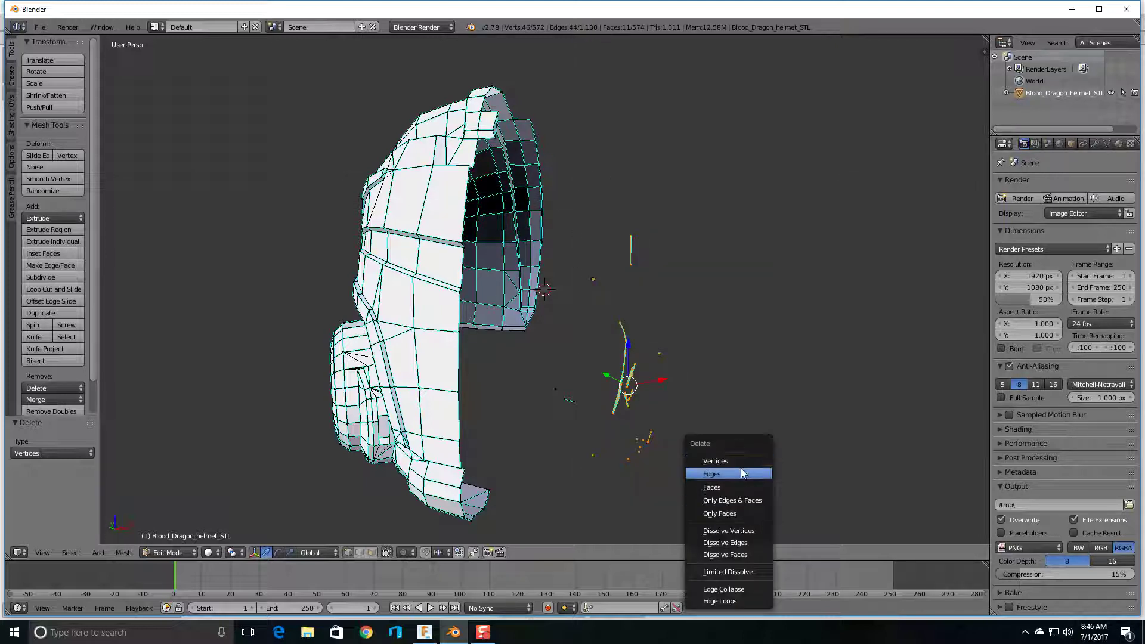
click(735, 463)
Step: Box-select and delete the three stray vertices beside the helmet
mouse_move(734, 459)
middle_down()
mouse_move(722, 447)
mouse_move(732, 450)
middle_up()
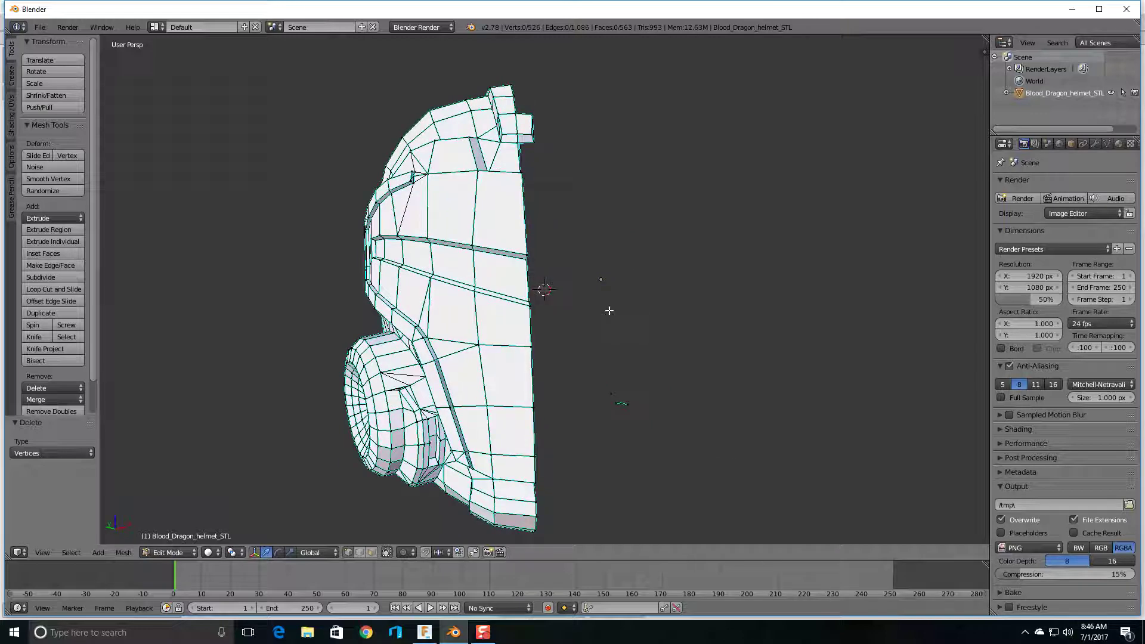
key(b)
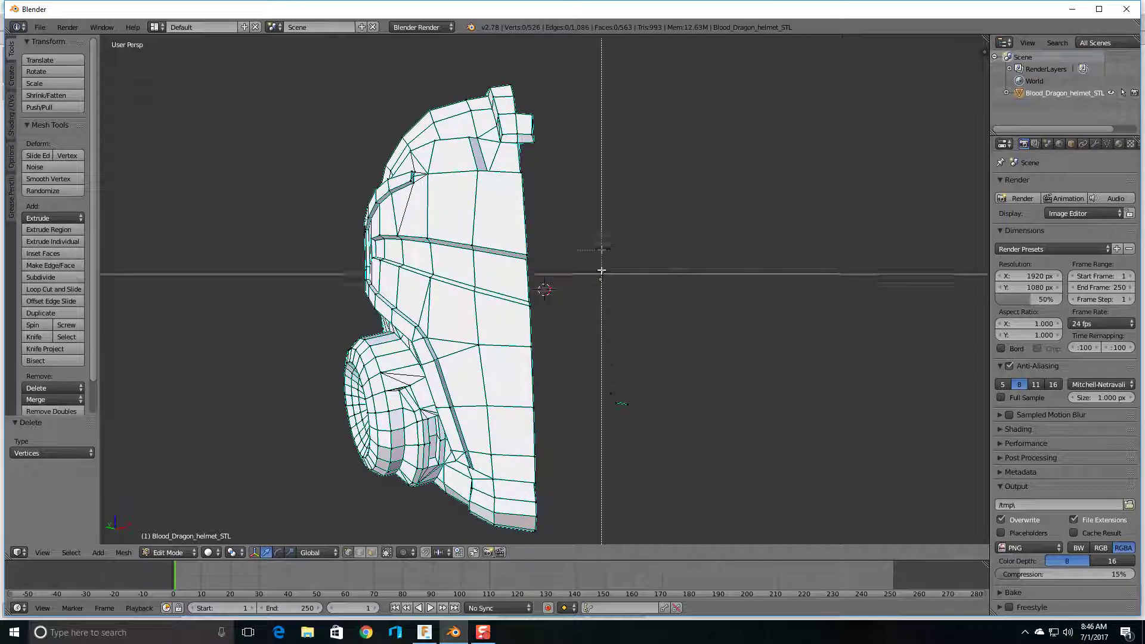
drag(582, 233, 734, 466)
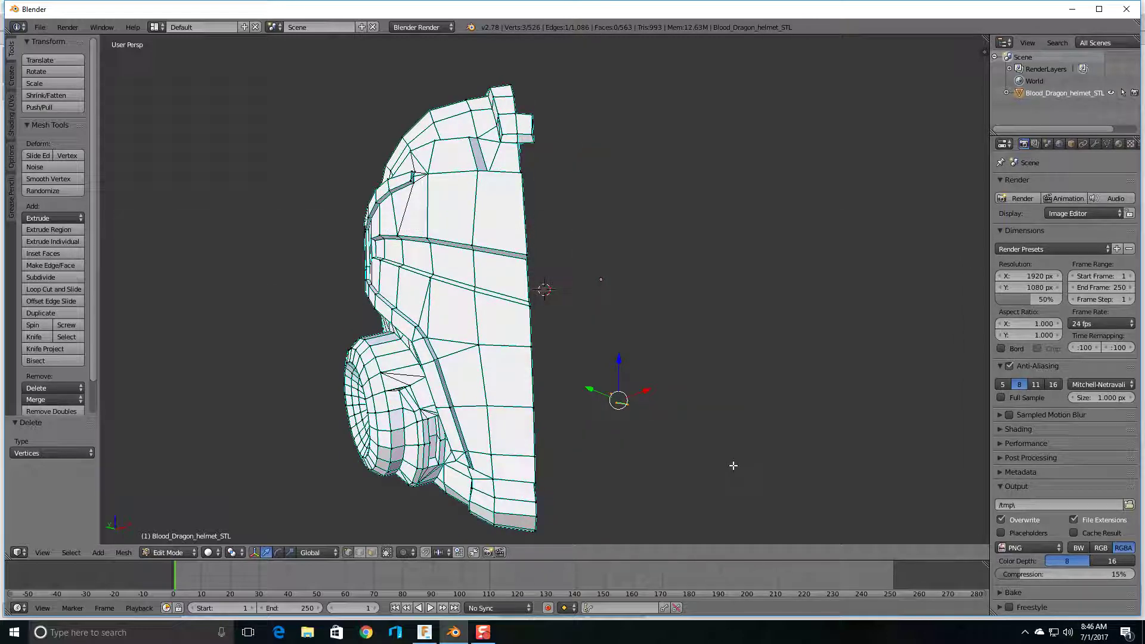
key(x)
click(734, 466)
middle_drag(730, 465, 583, 305)
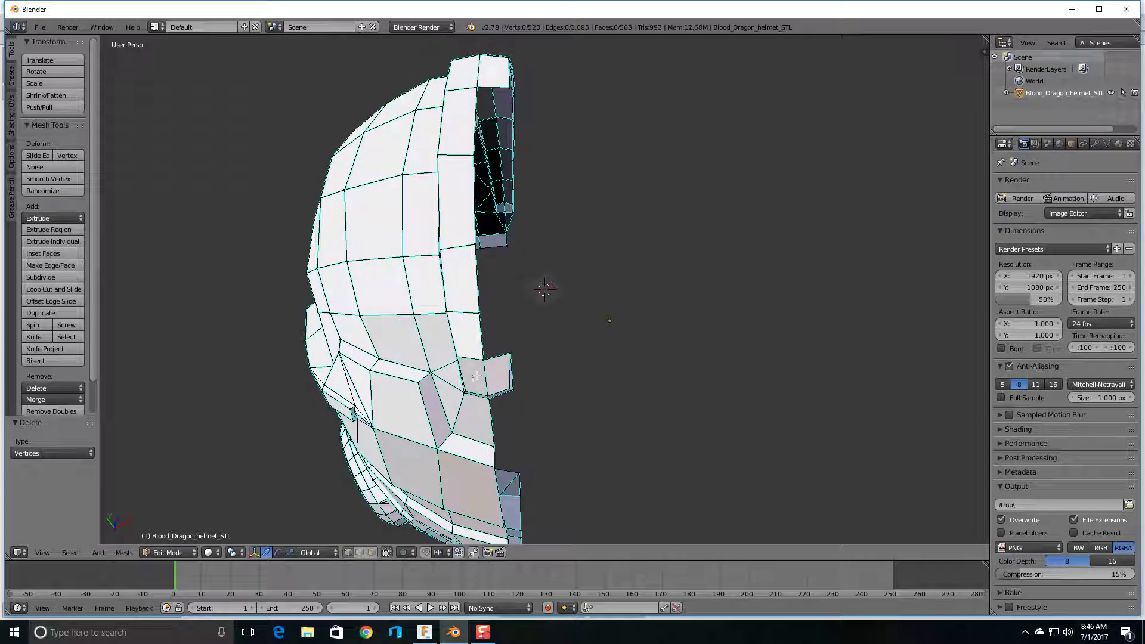
Step: Delete the vertices of the small protruding face on the helmet's open edge
right_click(511, 353)
middle_drag(537, 365, 530, 349)
ctrl+right_click(484, 320)
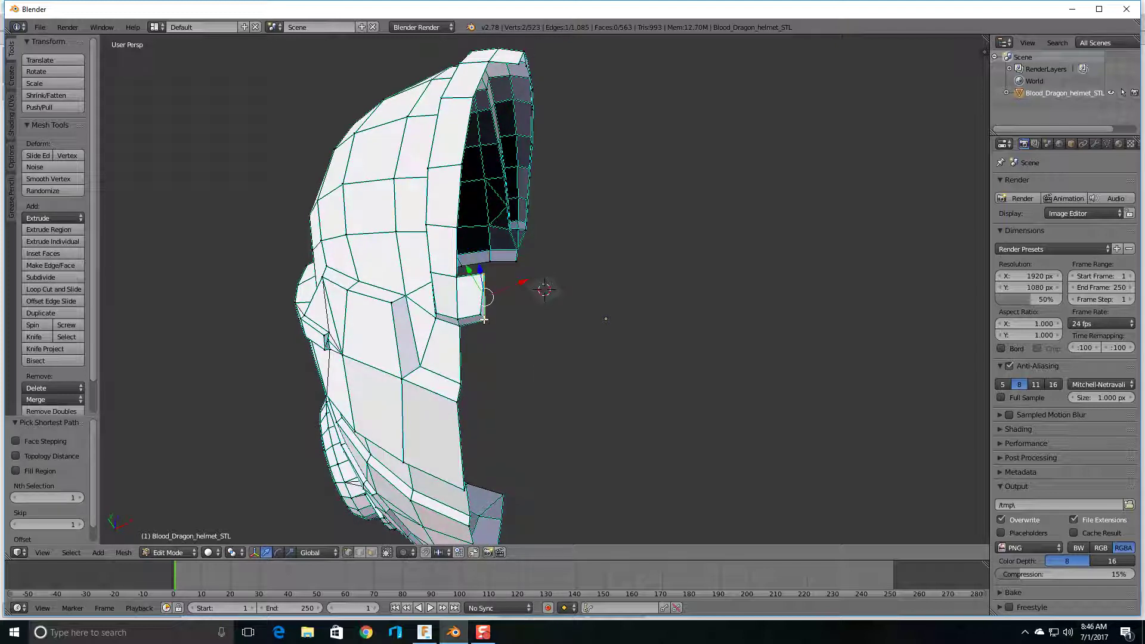
ctrl+right_click(480, 315)
key(x)
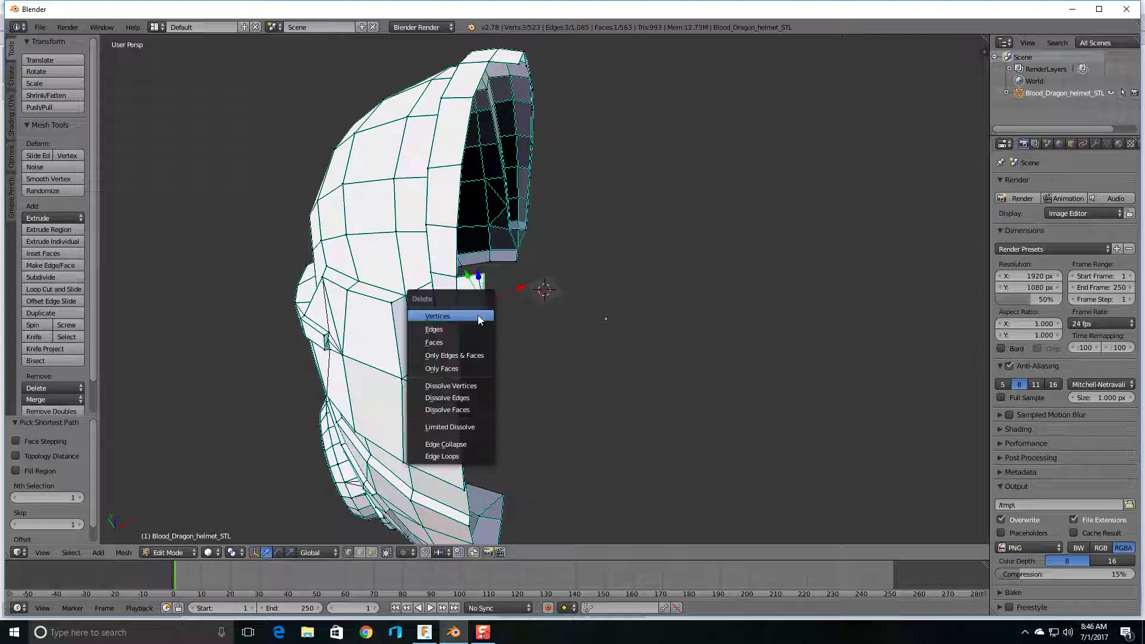
click(478, 315)
Step: Select the inner rim strip by shortest paths and delete its vertices
middle_drag(478, 315, 559, 343)
right_click(512, 278)
ctrl+right_click(501, 231)
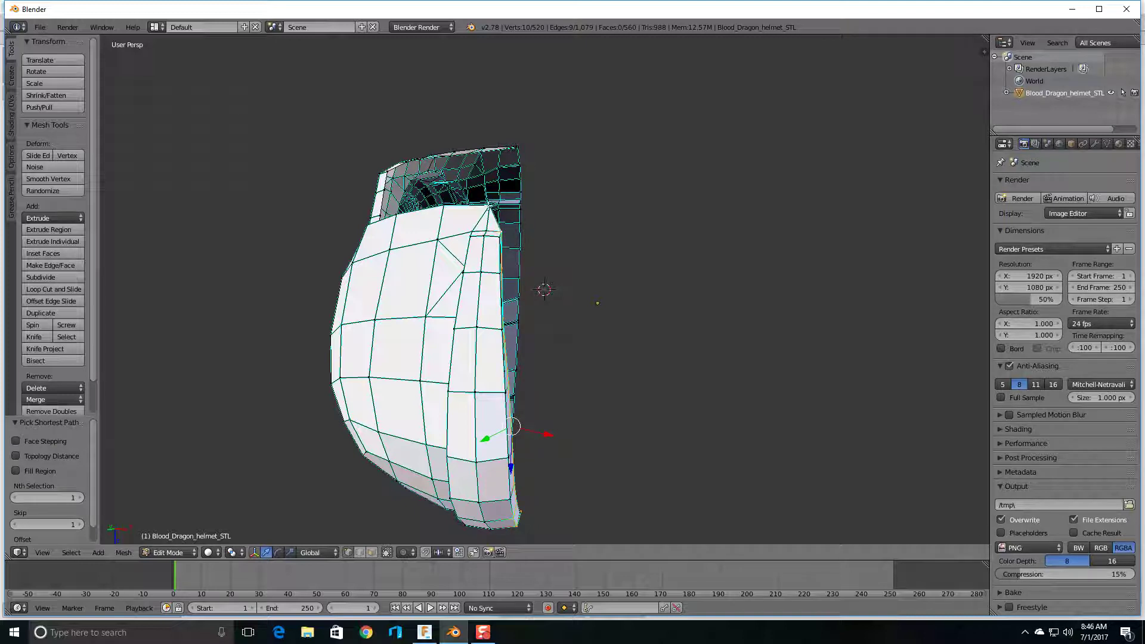
middle_drag(560, 247, 466, 234)
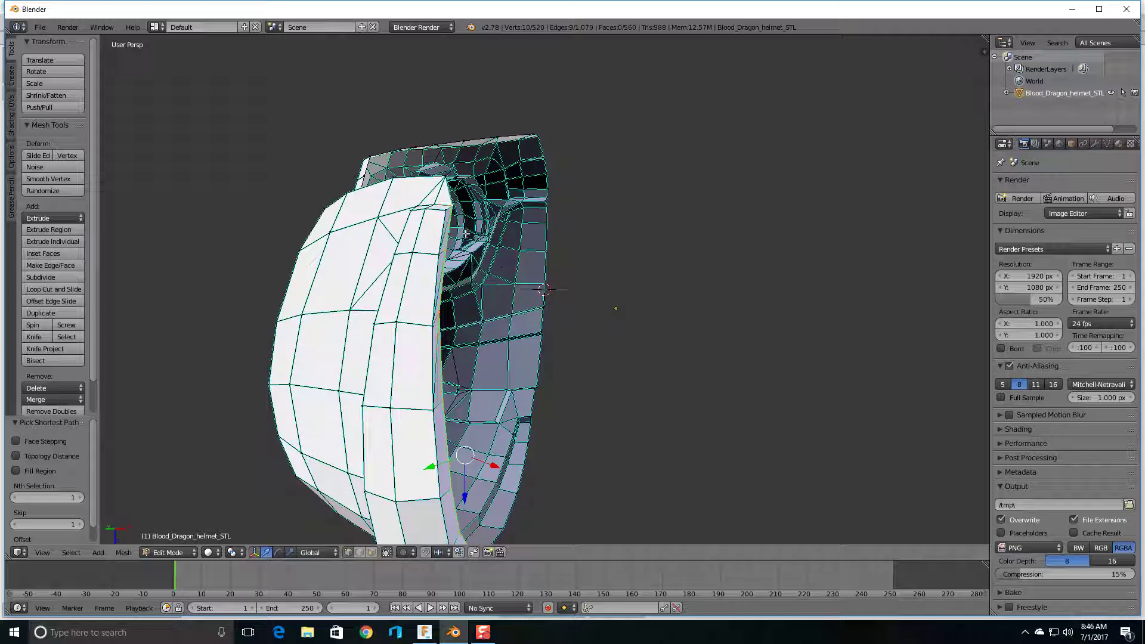
ctrl+right_click(452, 211)
middle_drag(524, 278, 535, 217)
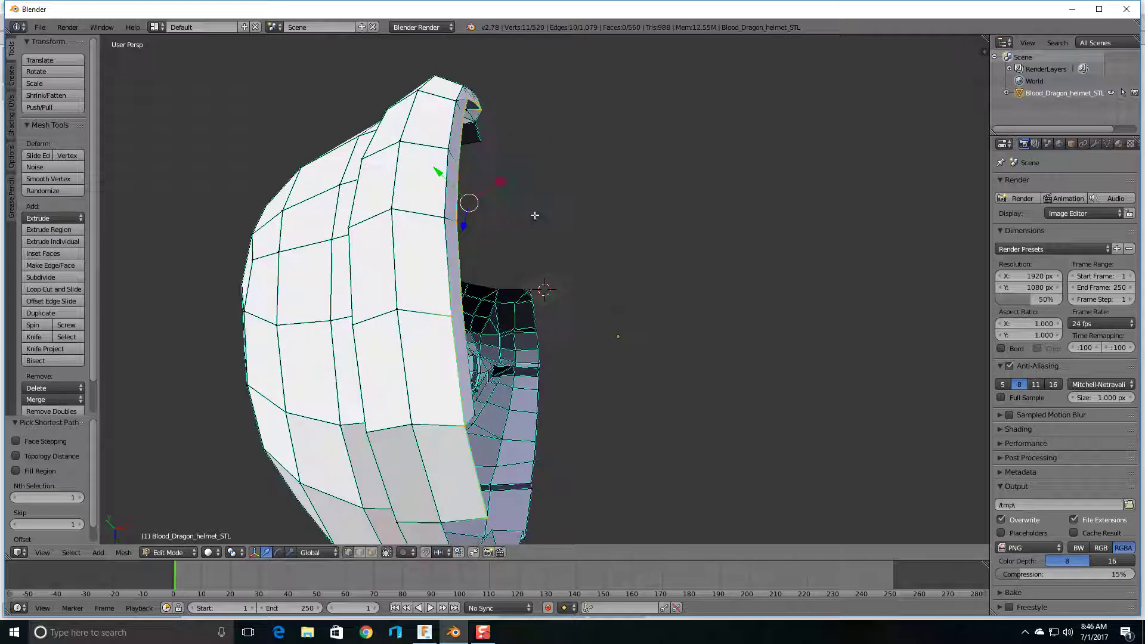
ctrl+right_click(474, 415)
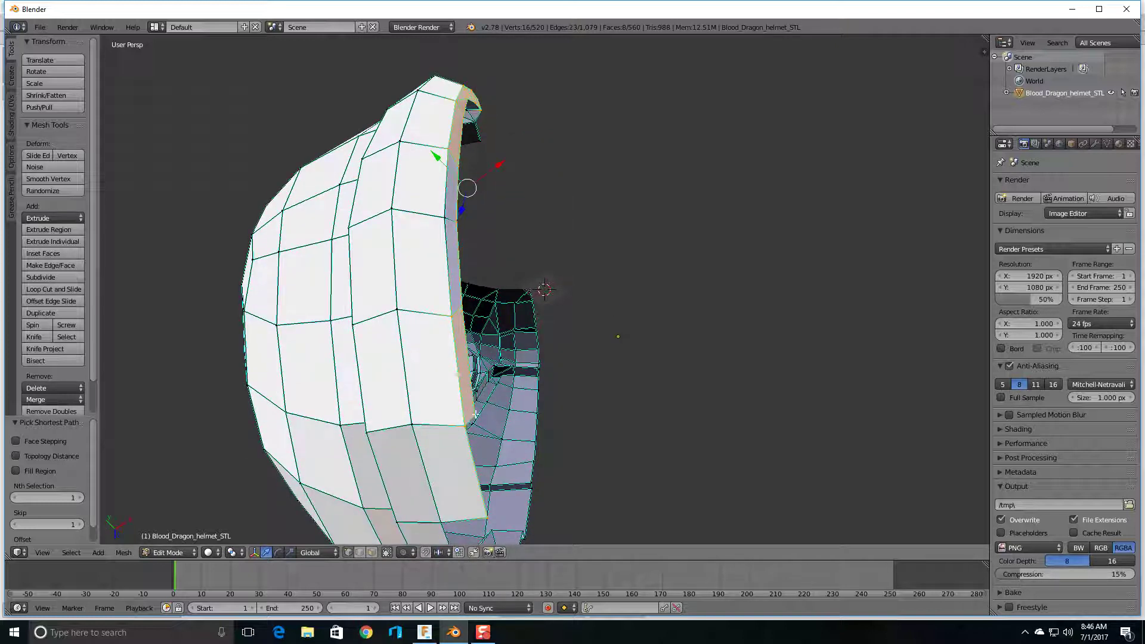
middle_drag(643, 388, 582, 372)
key(x)
click(641, 389)
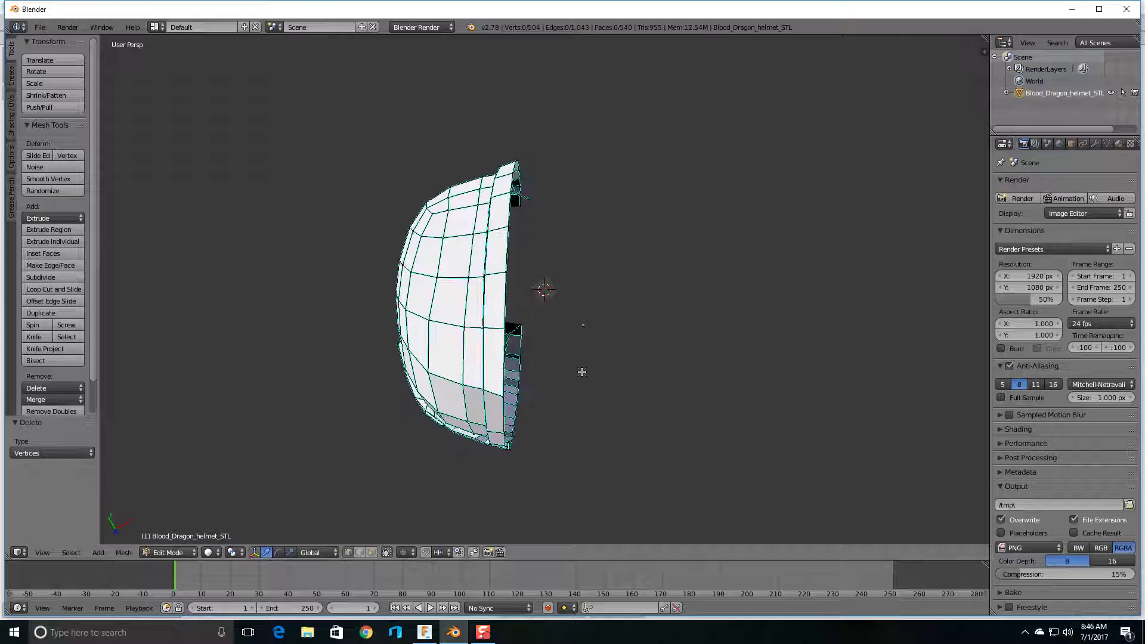
Step: Delete the leftover edge vertex, leaving 503 vertices, 1,042 edges and 540 faces
right_click(528, 201)
key(x)
click(528, 199)
middle_drag(568, 319, 564, 178)
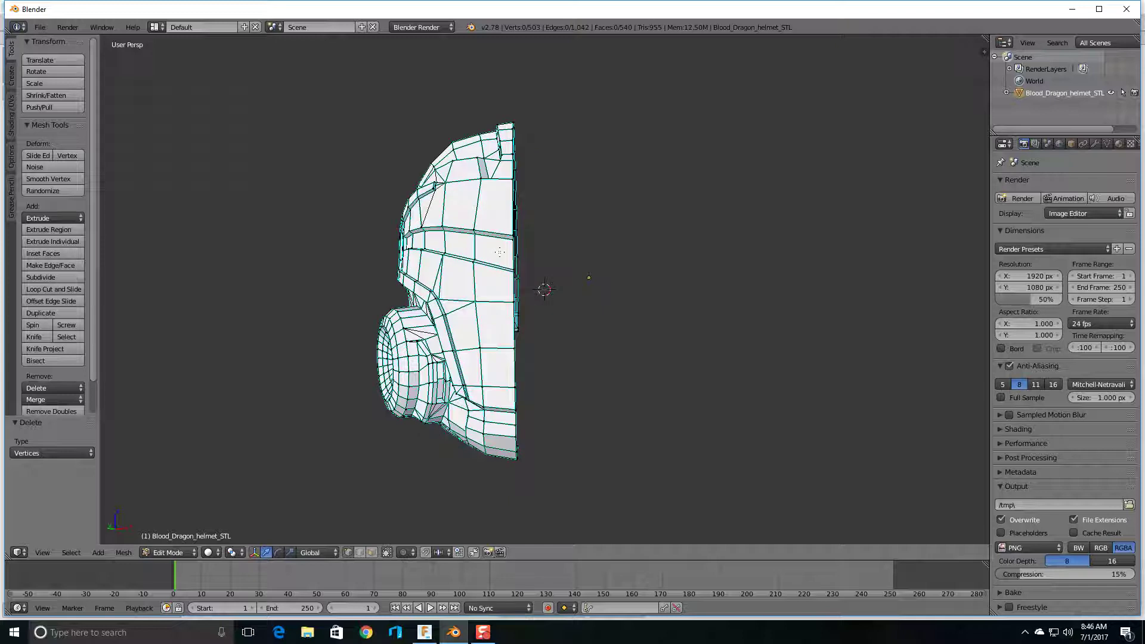
mouse_move(549, 203)
middle_down()
mouse_move(561, 218)
mouse_move(539, 210)
middle_up()
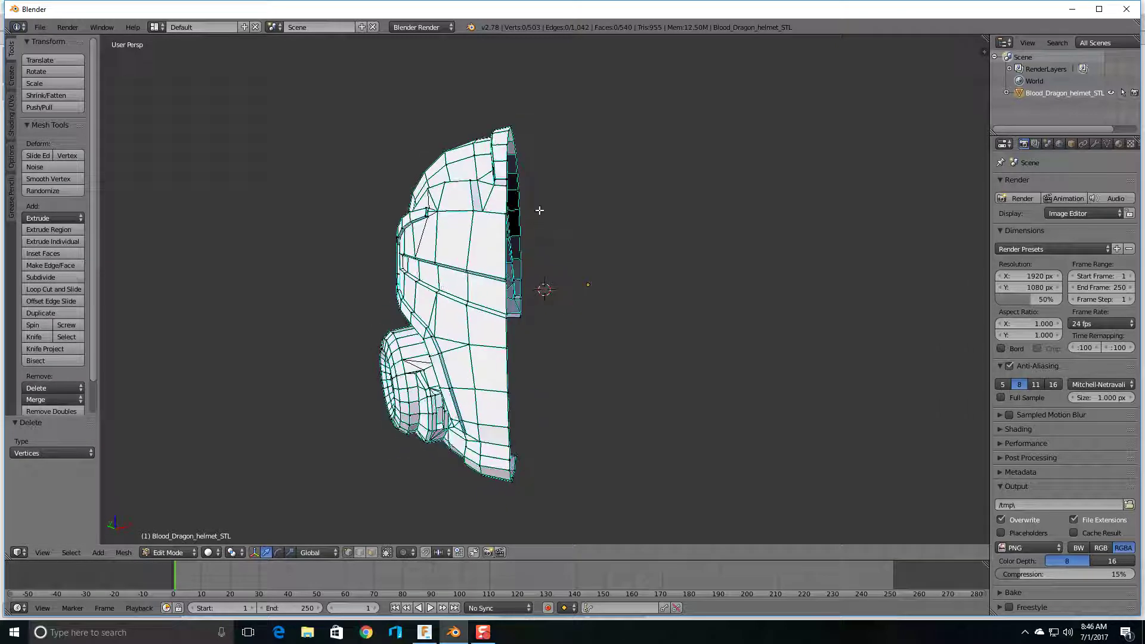
Step: Export the mesh as Wavefront OBJ 'blood dragon helmet half.obj' into the Blood Dragon Helmet folder
click(40, 28)
mouse_move(102, 254)
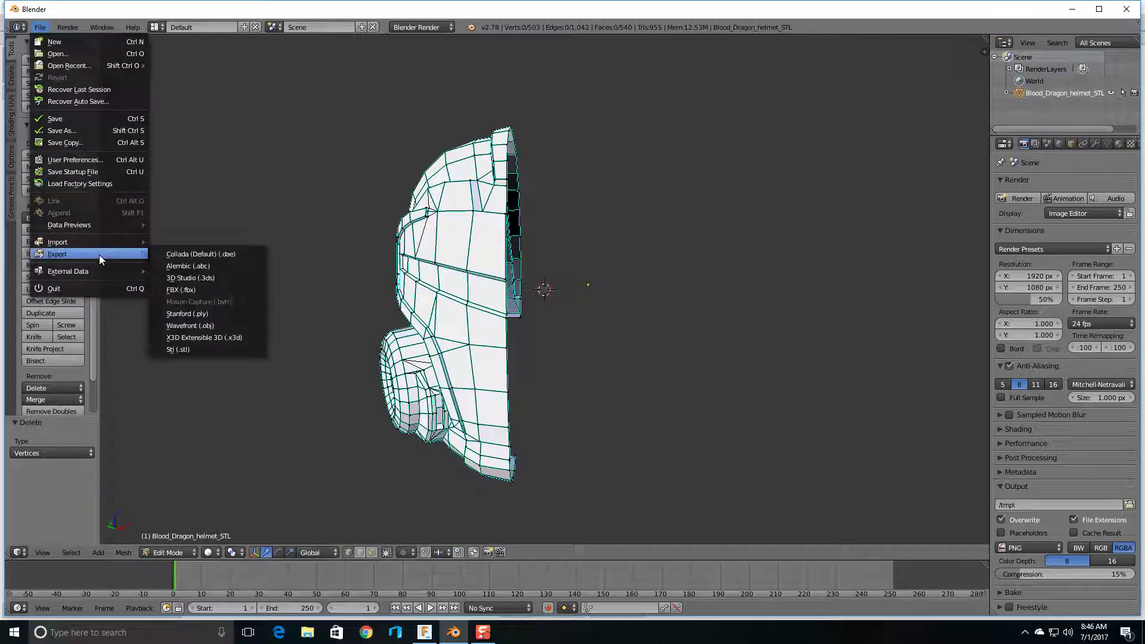
click(203, 330)
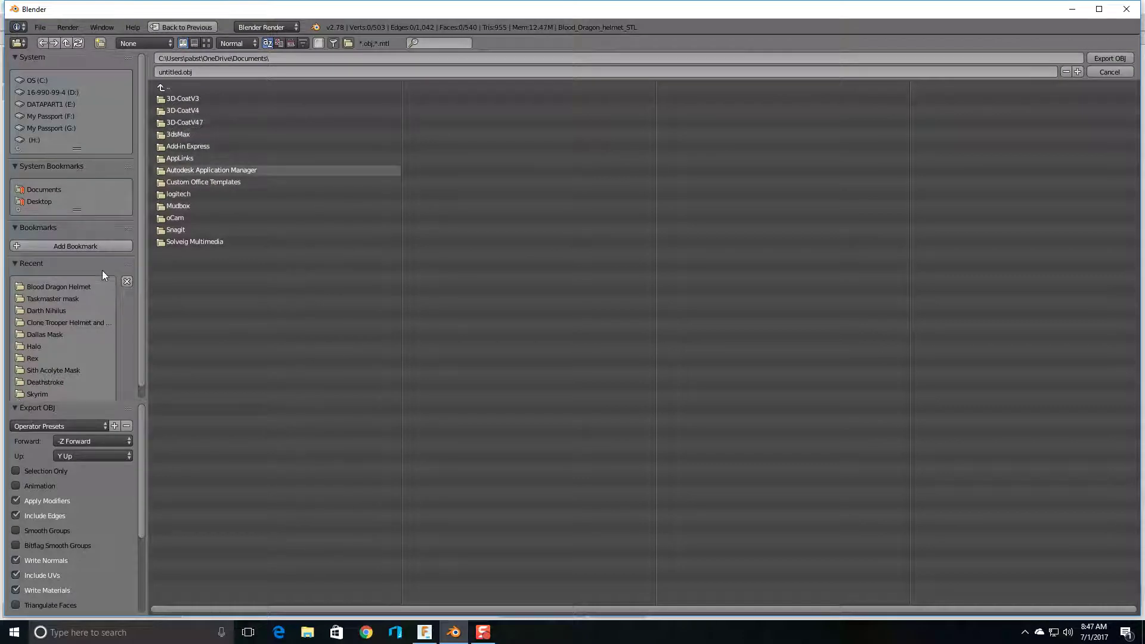
click(65, 287)
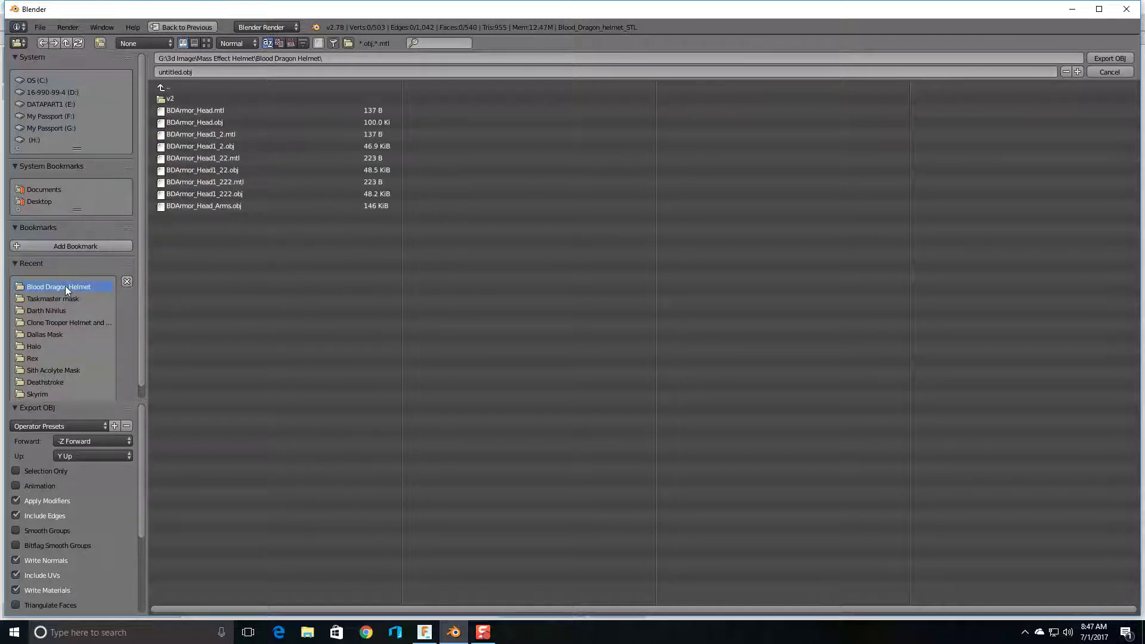
click(232, 72)
text(blood dragon helmet half)
click(1111, 58)
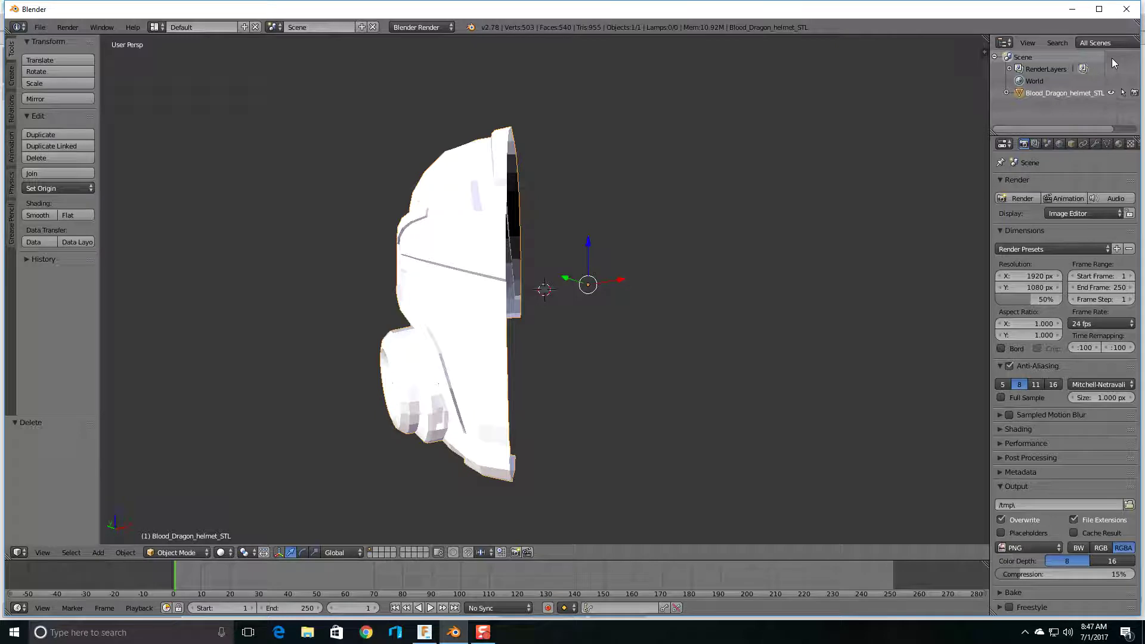
Step: Switch to Fusion 360's BDArmor_Head1_2 v3 design, set Front view, and select its body
click(1072, 12)
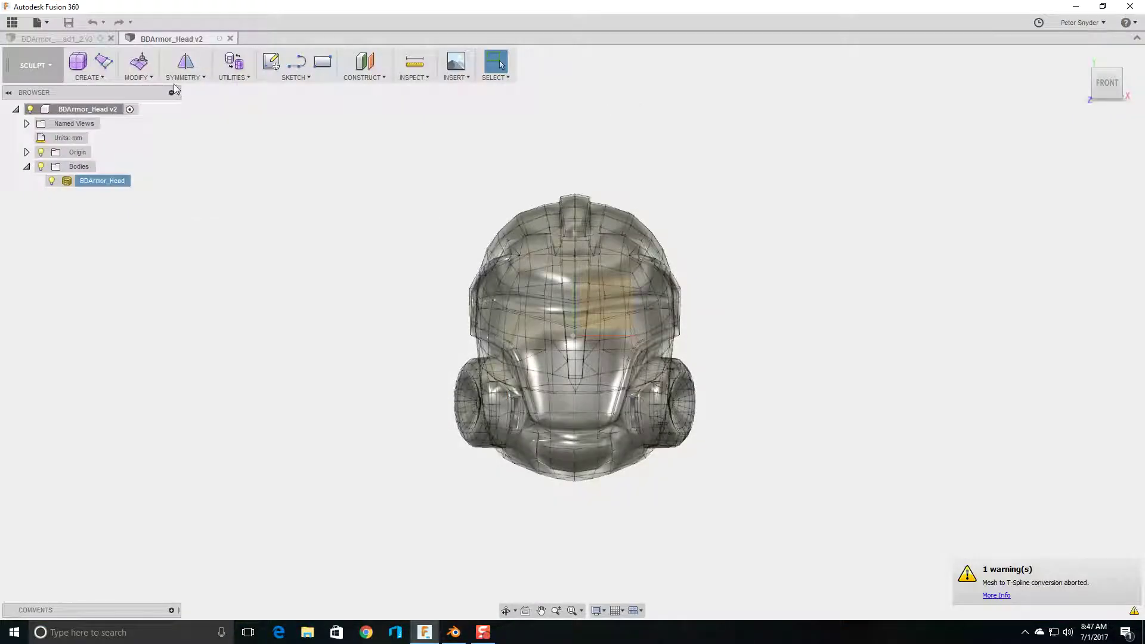
click(66, 39)
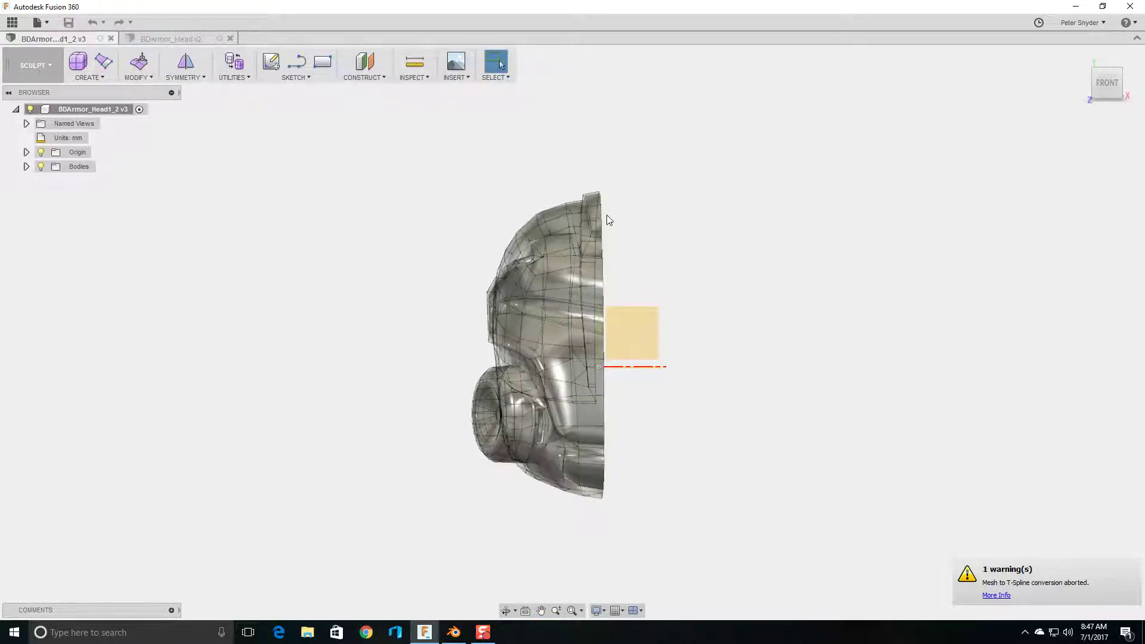
mouse_move(1109, 84)
mouse_move(1111, 85)
mouse_down()
mouse_move(1083, 87)
mouse_move(1111, 86)
mouse_up()
click(1109, 85)
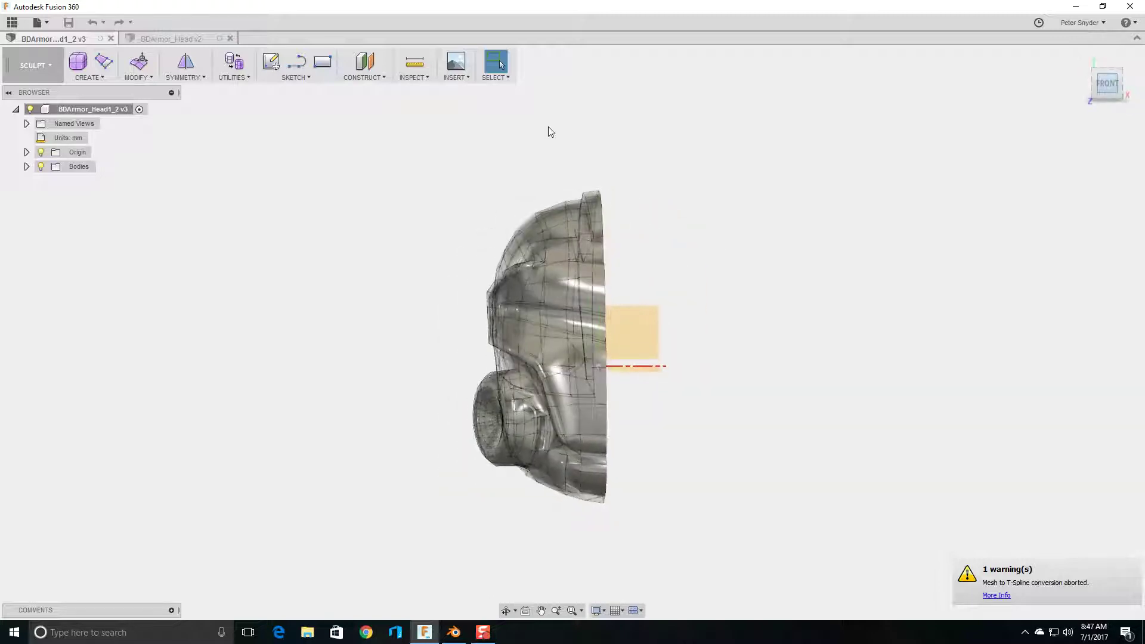
click(26, 167)
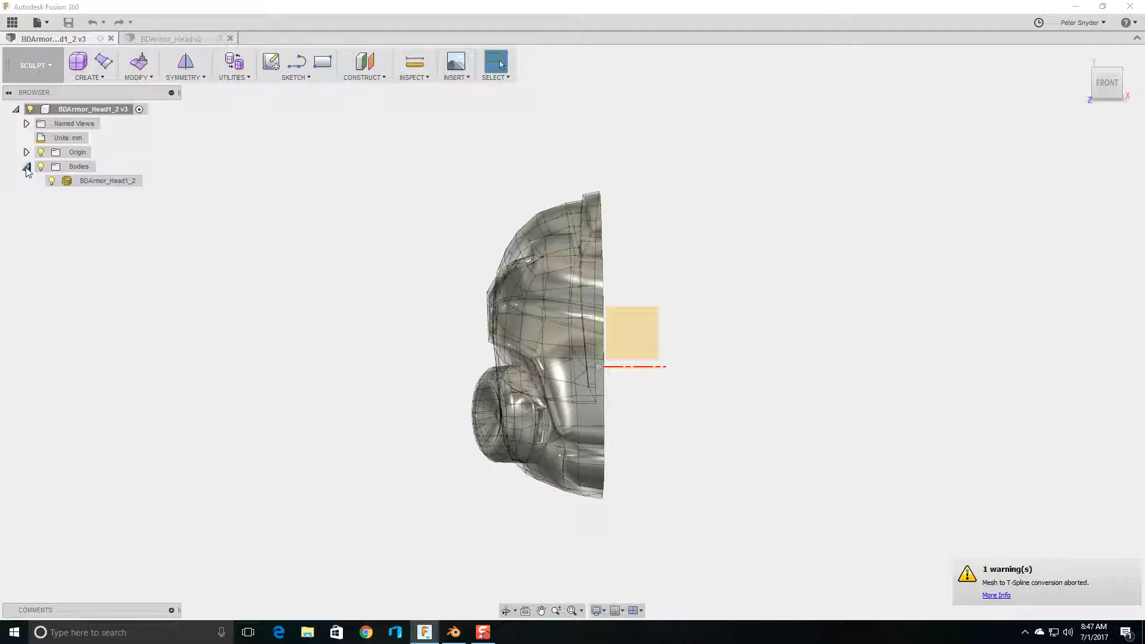
click(89, 182)
Step: Convert the BDArmor_Head1_2 mesh into new T-Spline Body3 using Quad Mesh to T-Spline
right_click(102, 186)
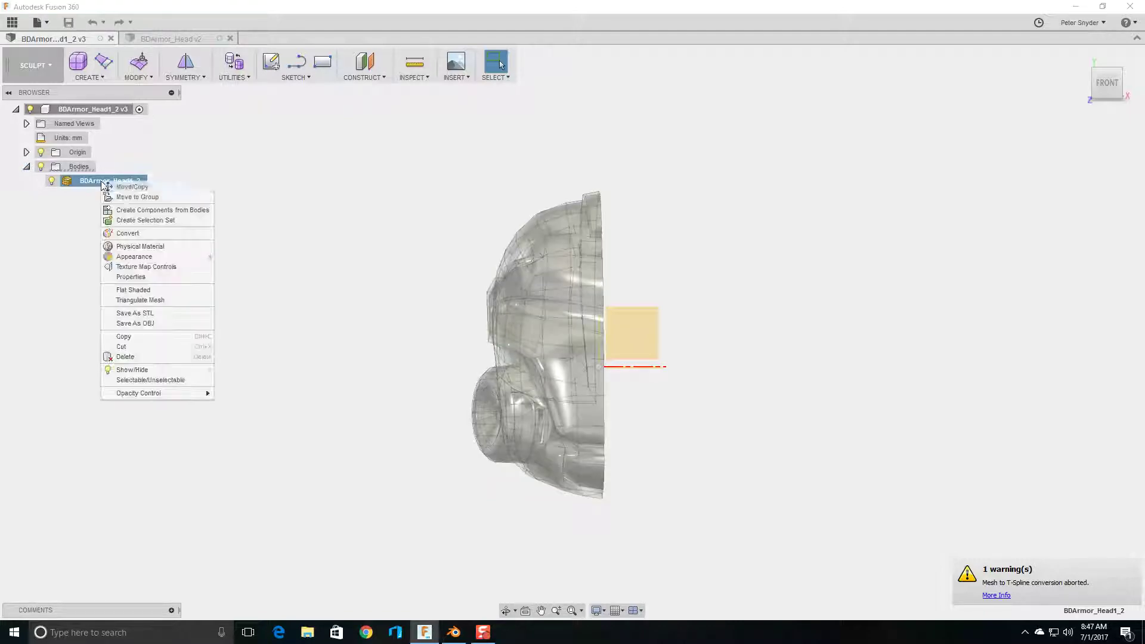
click(133, 234)
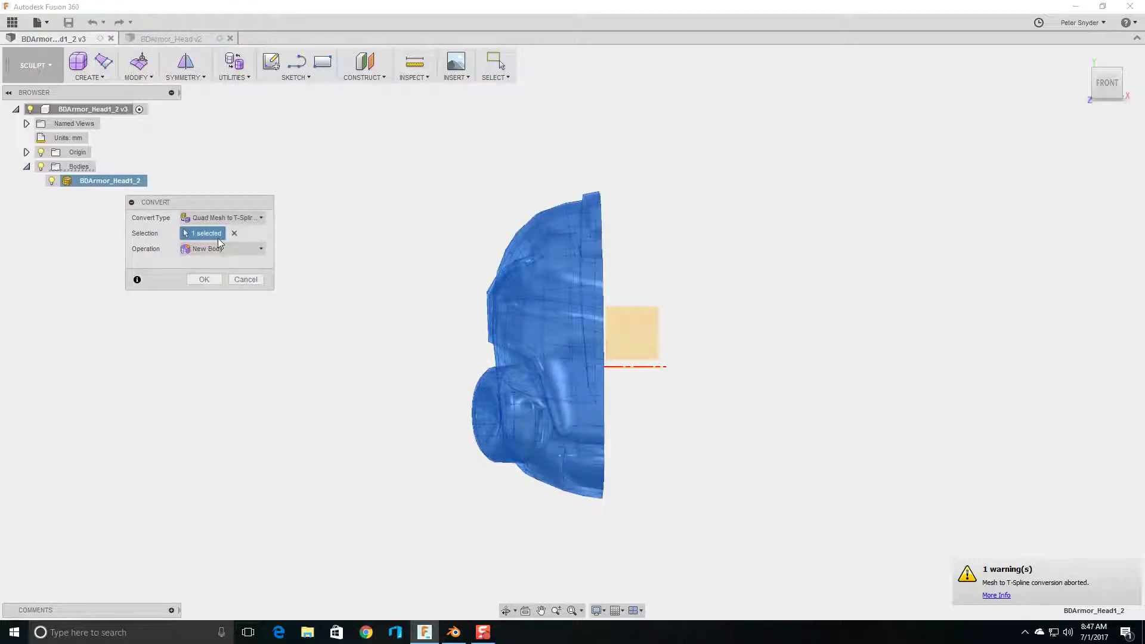
click(204, 280)
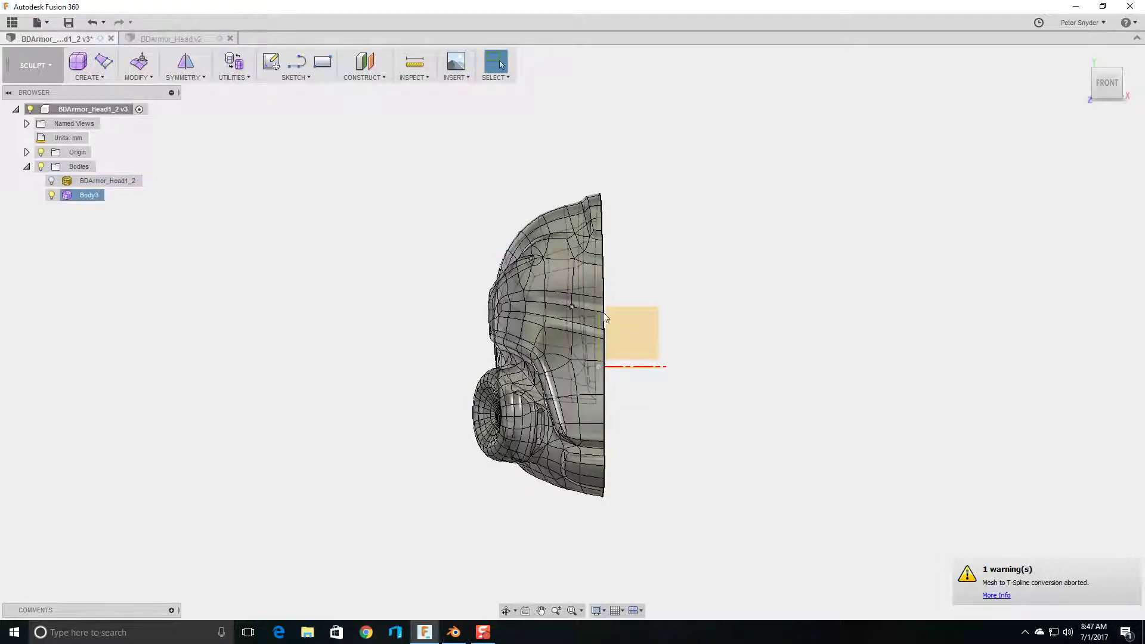
click(634, 266)
mouse_move(699, 246)
middle_down()
mouse_move(638, 255)
mouse_move(690, 248)
middle_up()
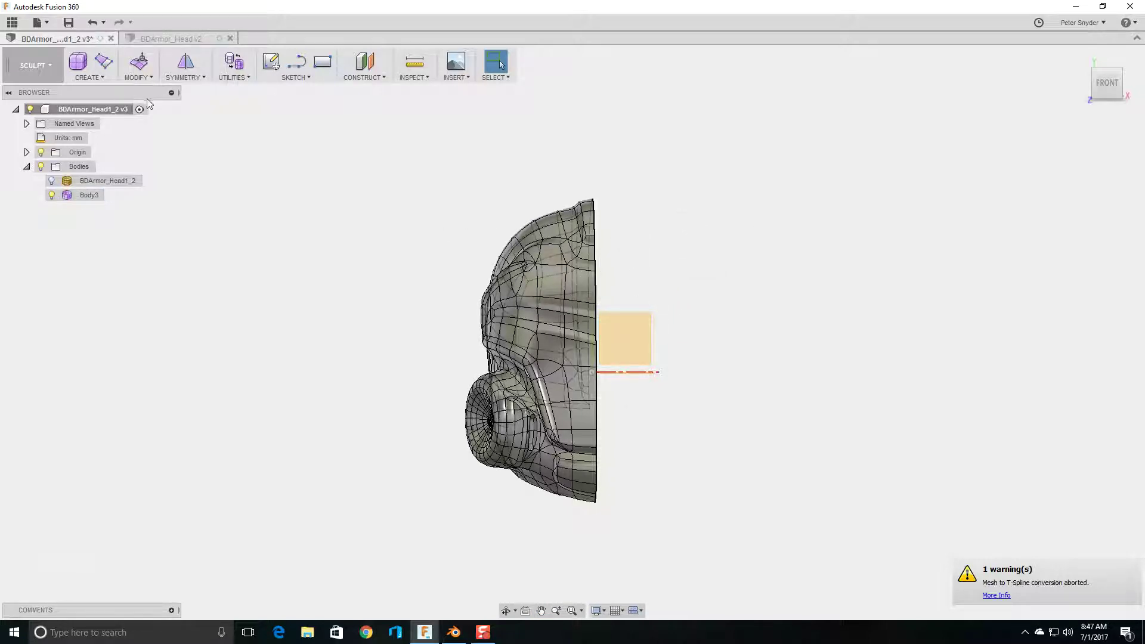
click(188, 78)
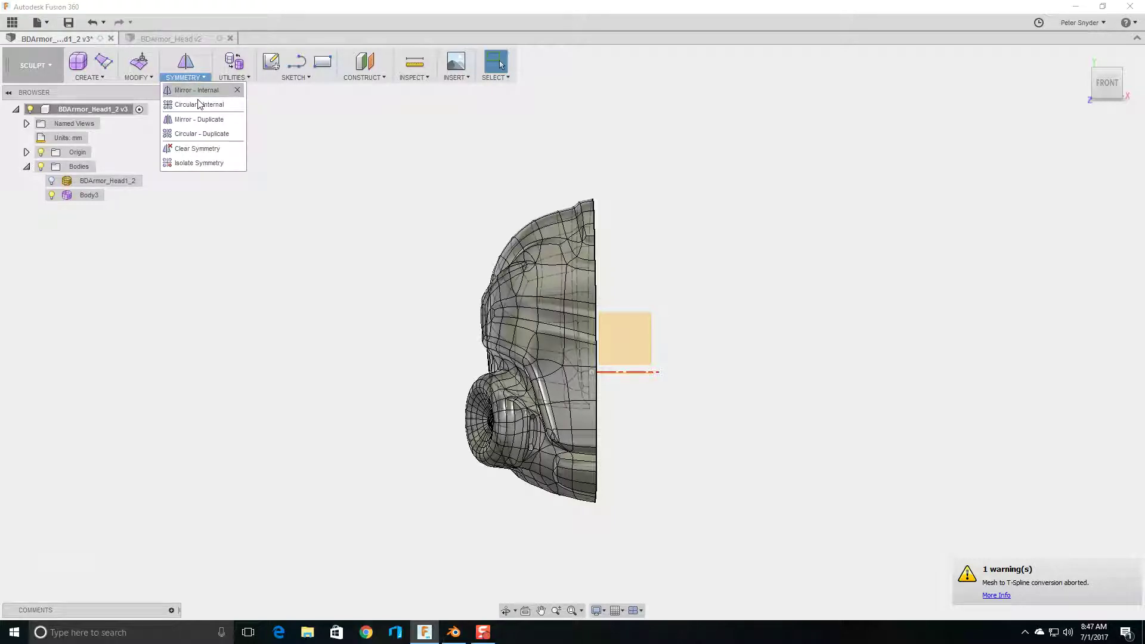
Step: Mirror-duplicate Body3 across the origin plane with Weld enabled to form the full helmet
click(190, 121)
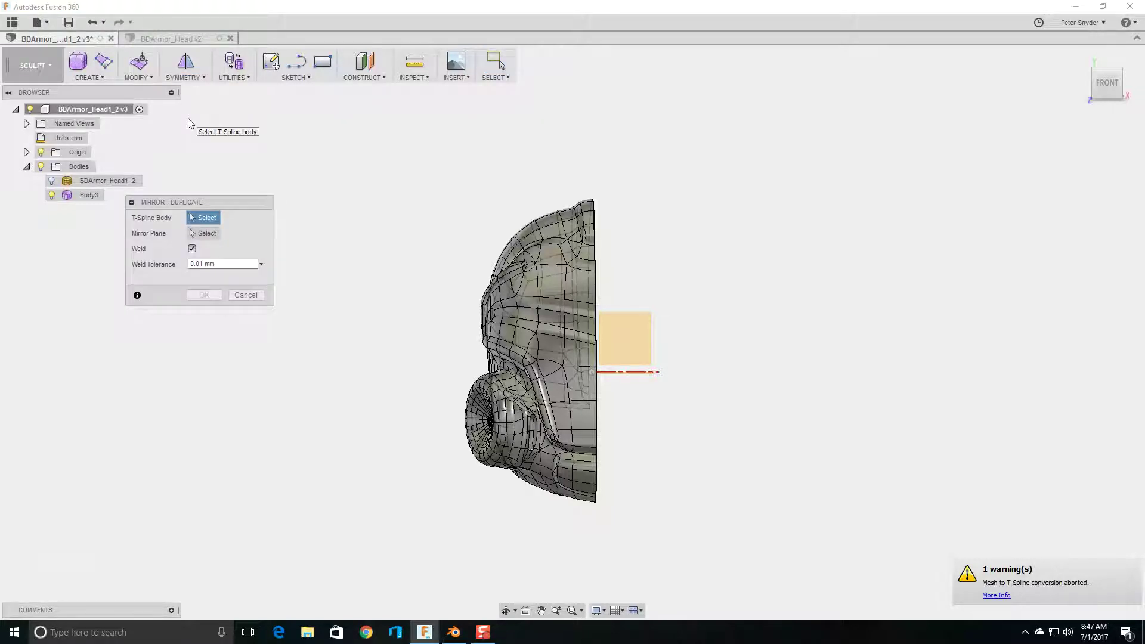
click(546, 286)
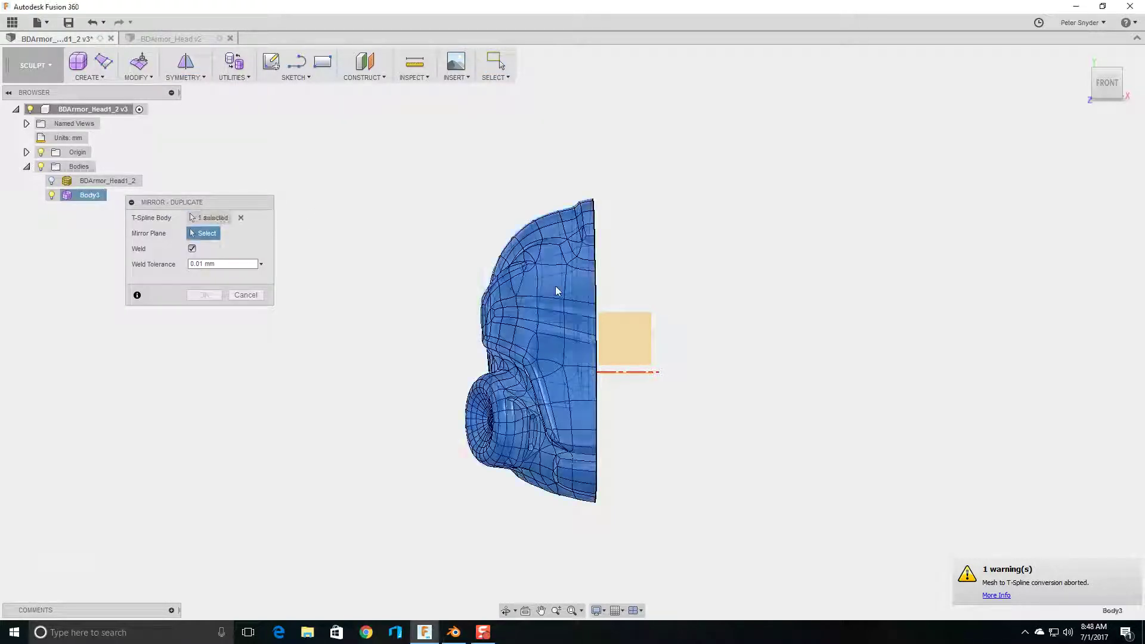
click(1113, 96)
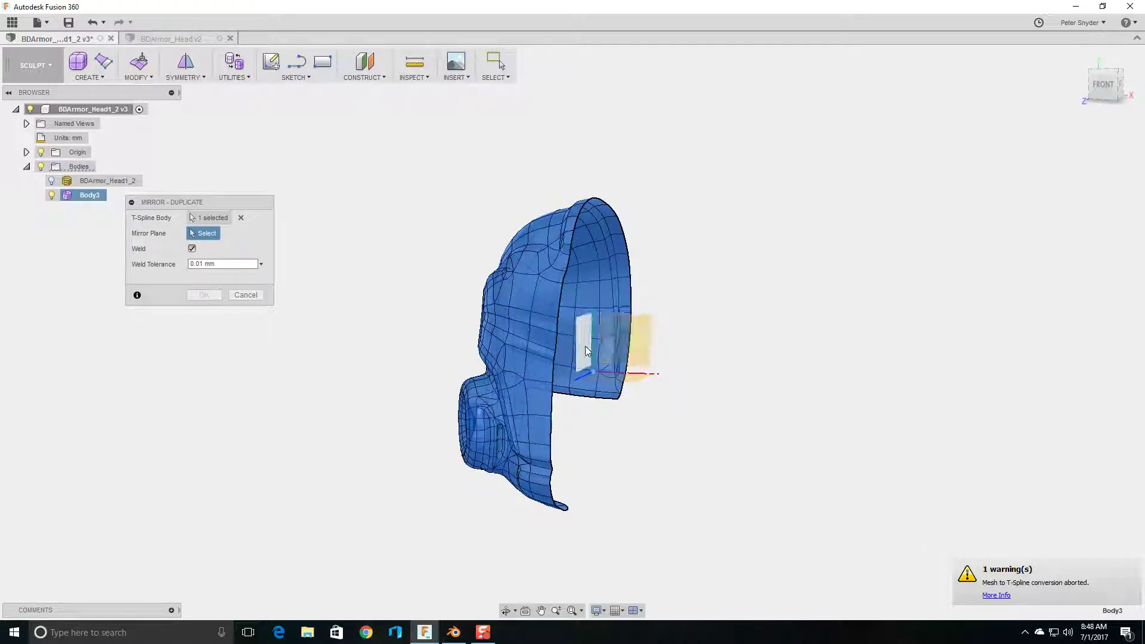
click(41, 153)
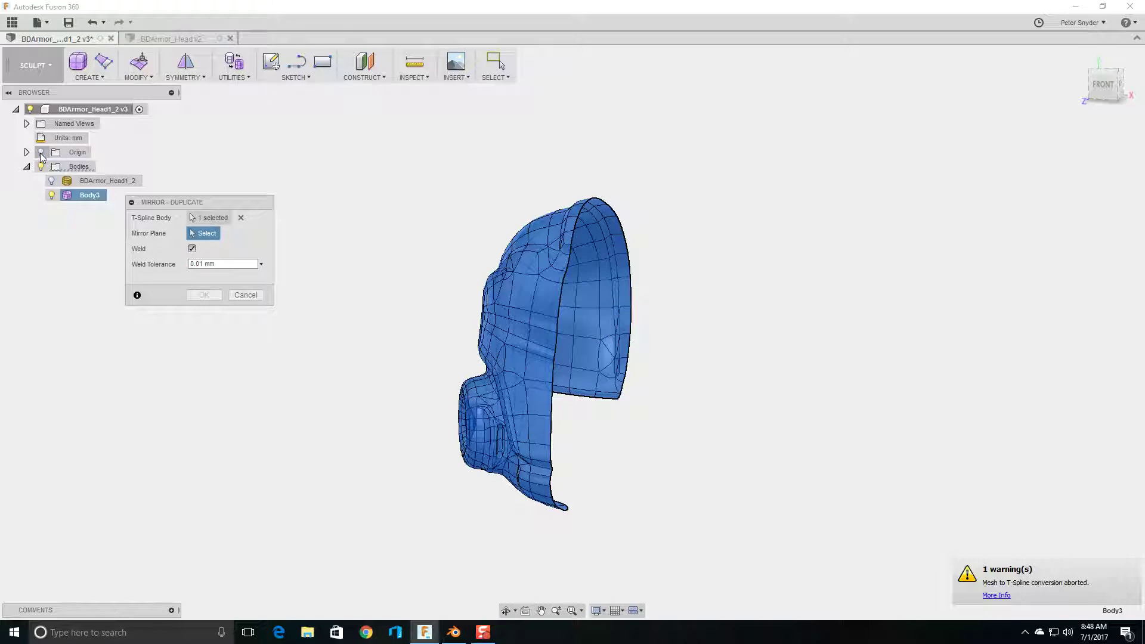
click(40, 153)
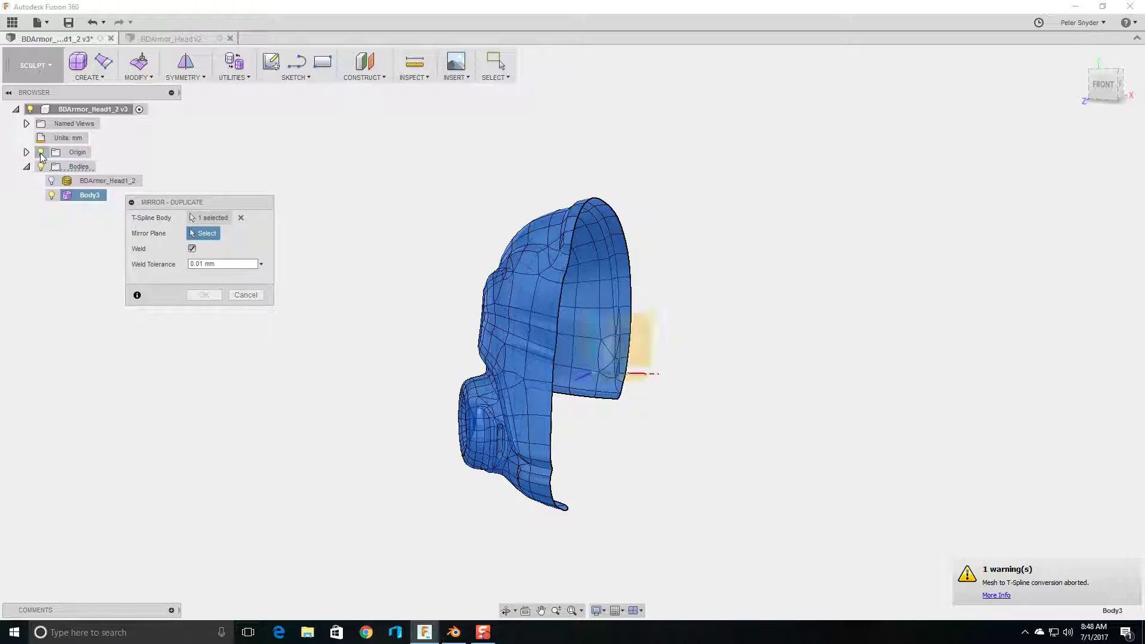
click(40, 153)
click(41, 153)
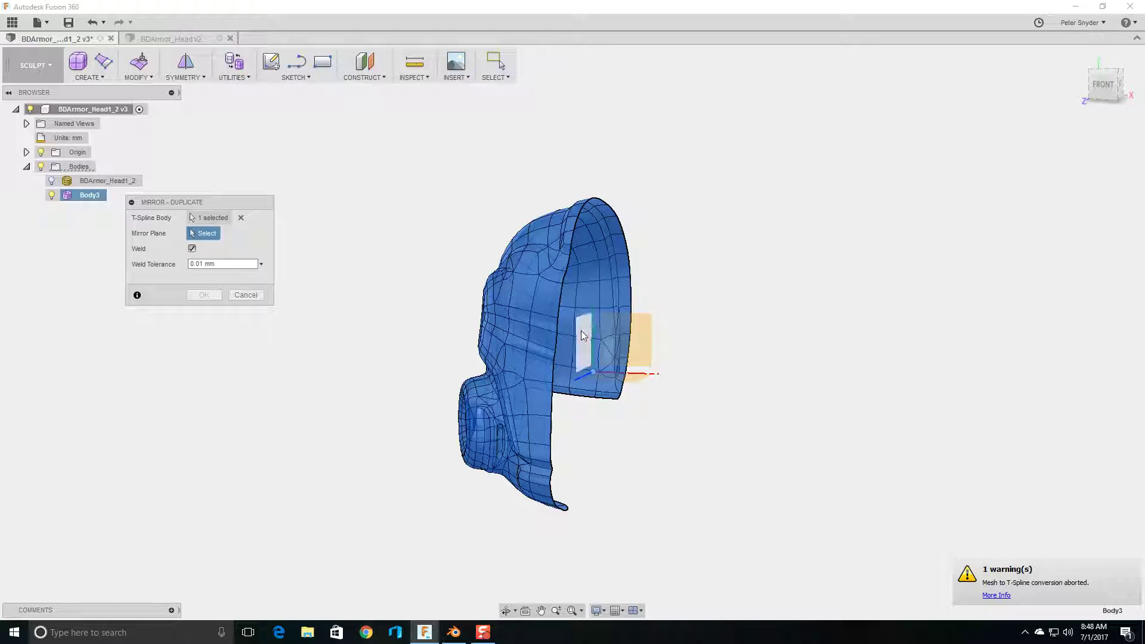
click(445, 293)
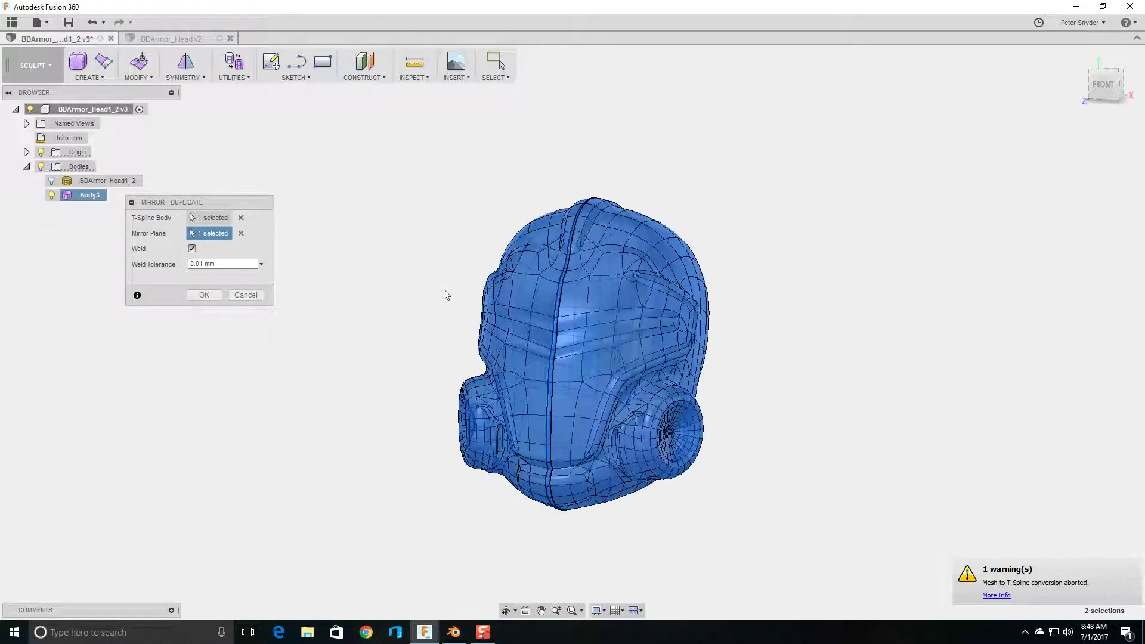
click(204, 295)
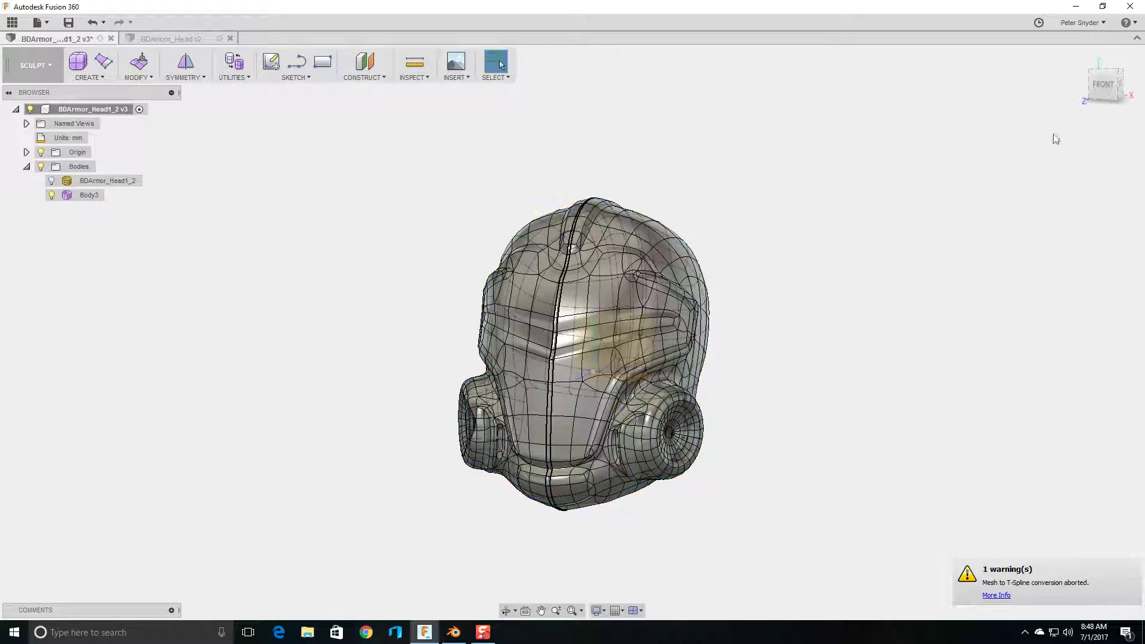
Step: Inspect the mirrored helmet from the front and from below, checking the centre seam
click(1103, 83)
click(593, 343)
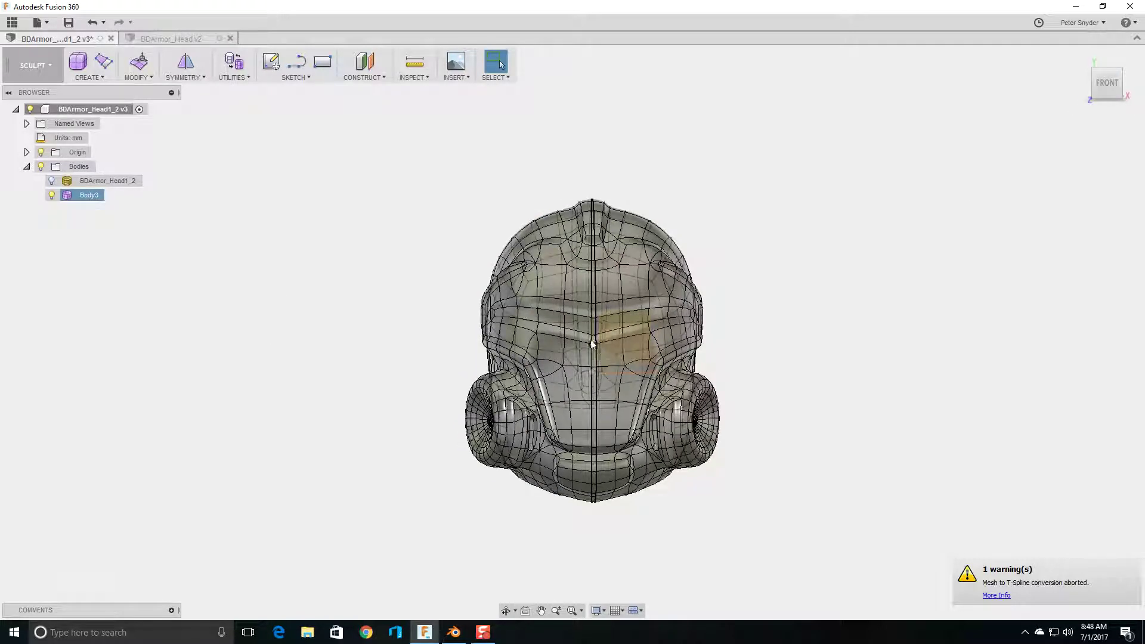
scroll(597, 352, up, 3)
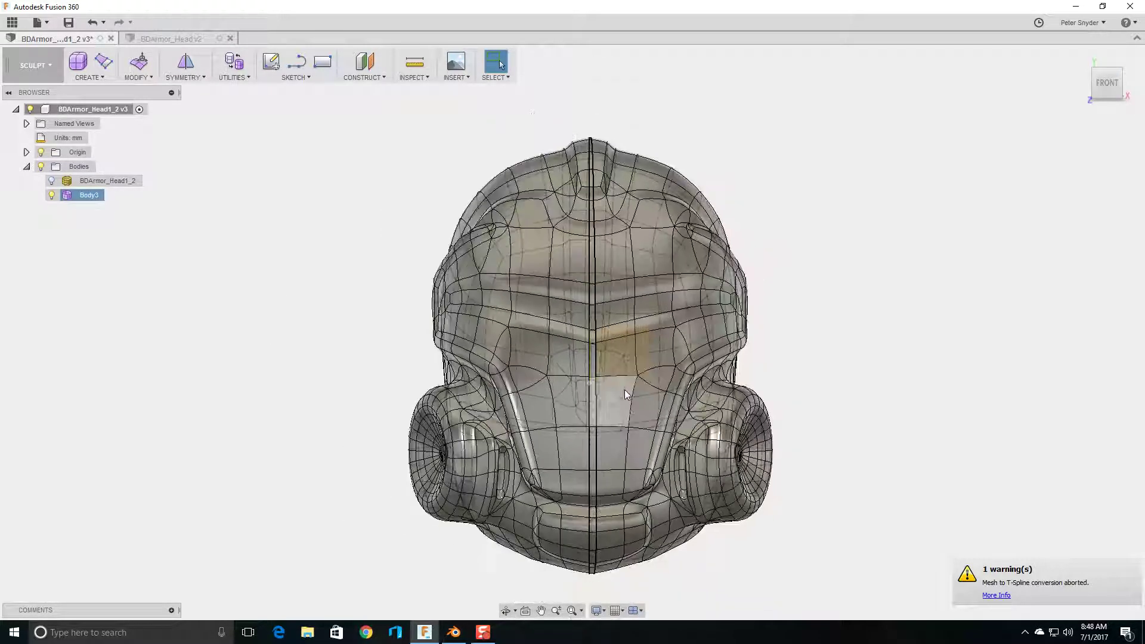
click(1131, 122)
drag(1108, 83, 1124, 46)
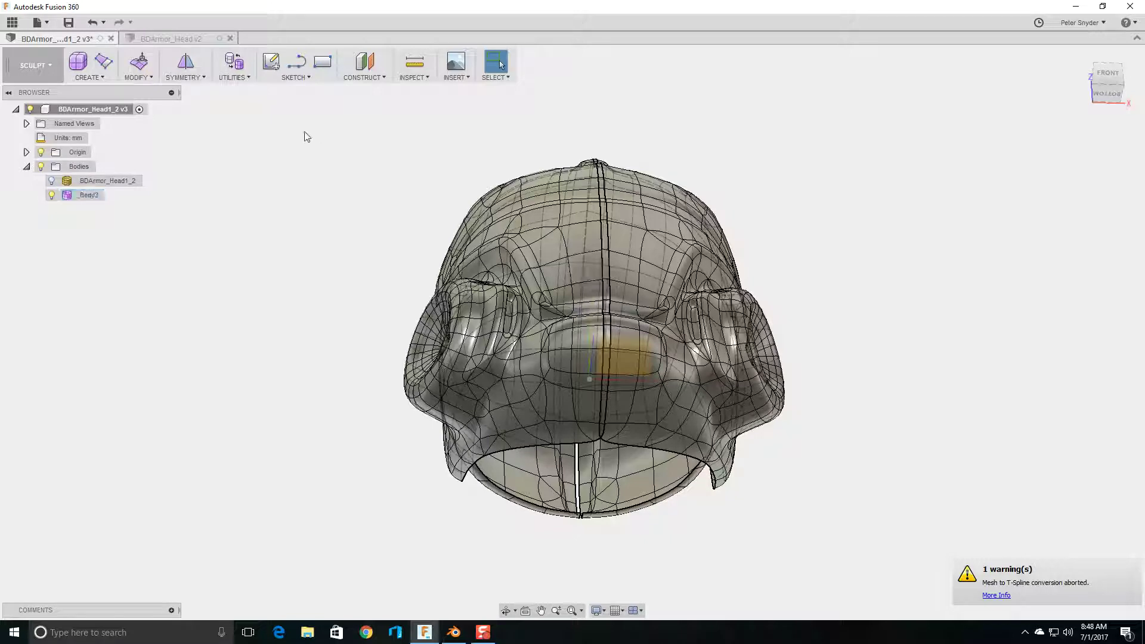
click(141, 78)
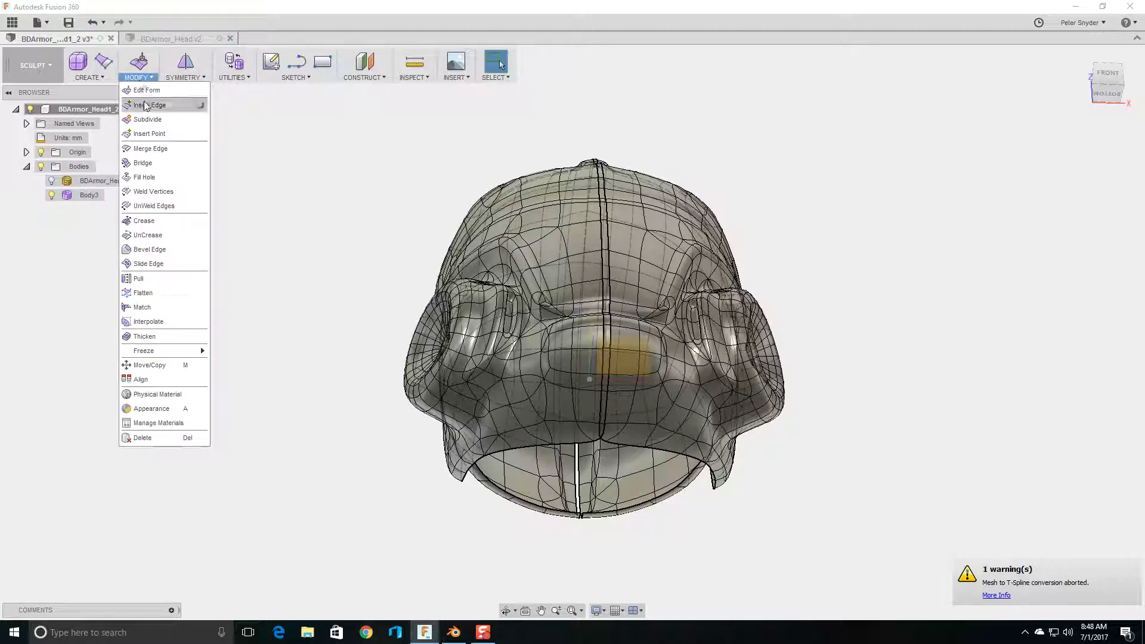
Step: Weld two vertex pairs along the helmet's centre seam with Vertex to Vertex welding
click(153, 192)
click(1108, 74)
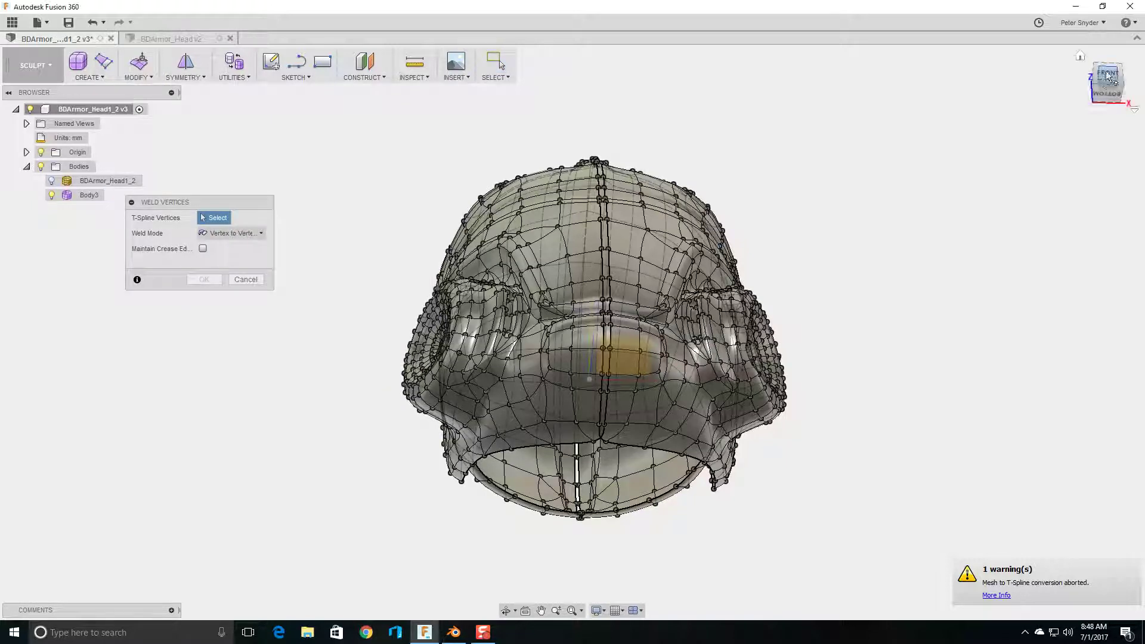
click(583, 397)
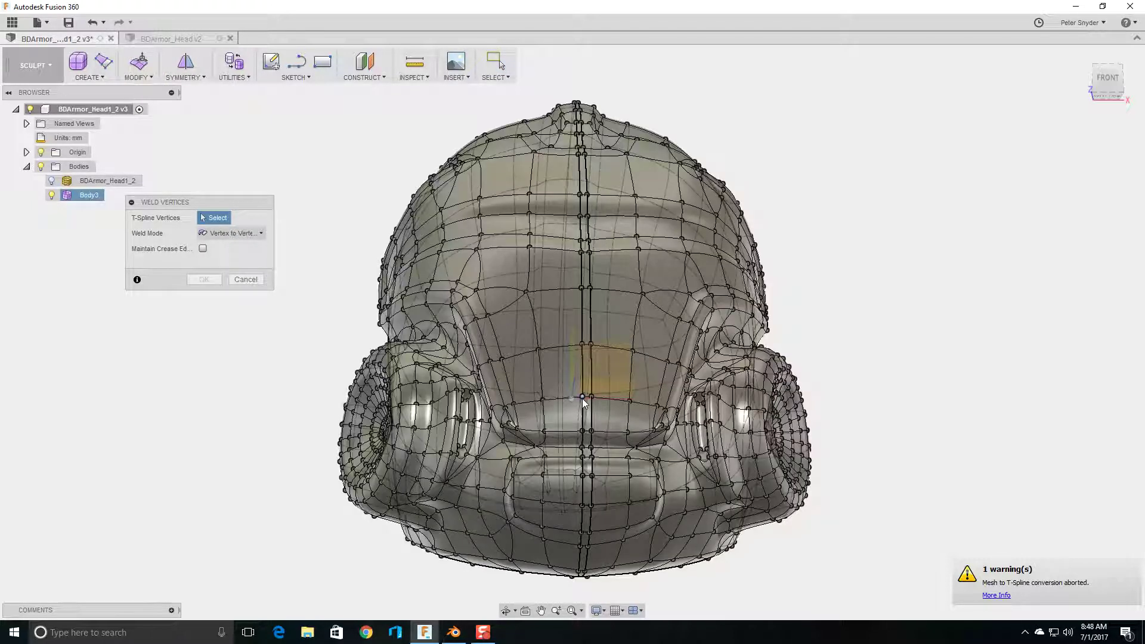
click(591, 397)
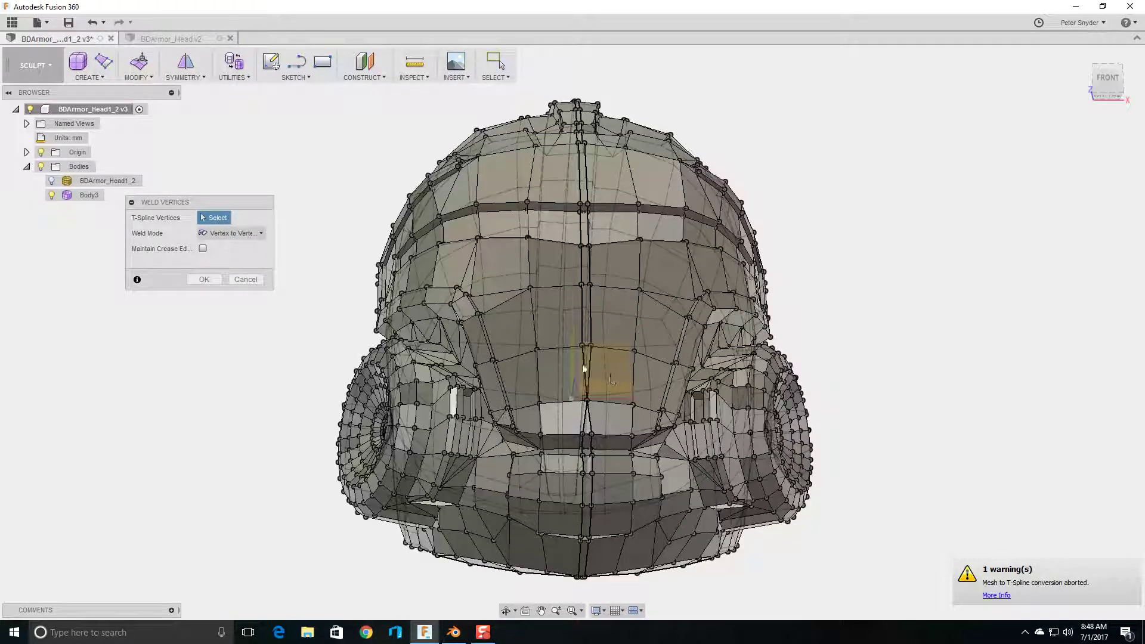
click(583, 346)
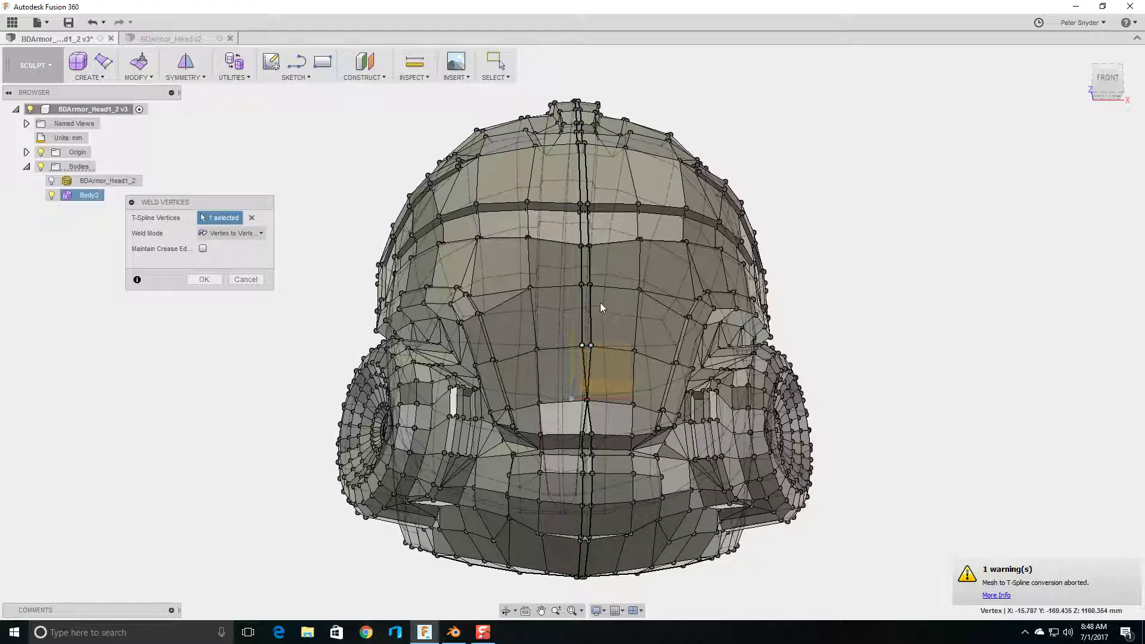
click(591, 346)
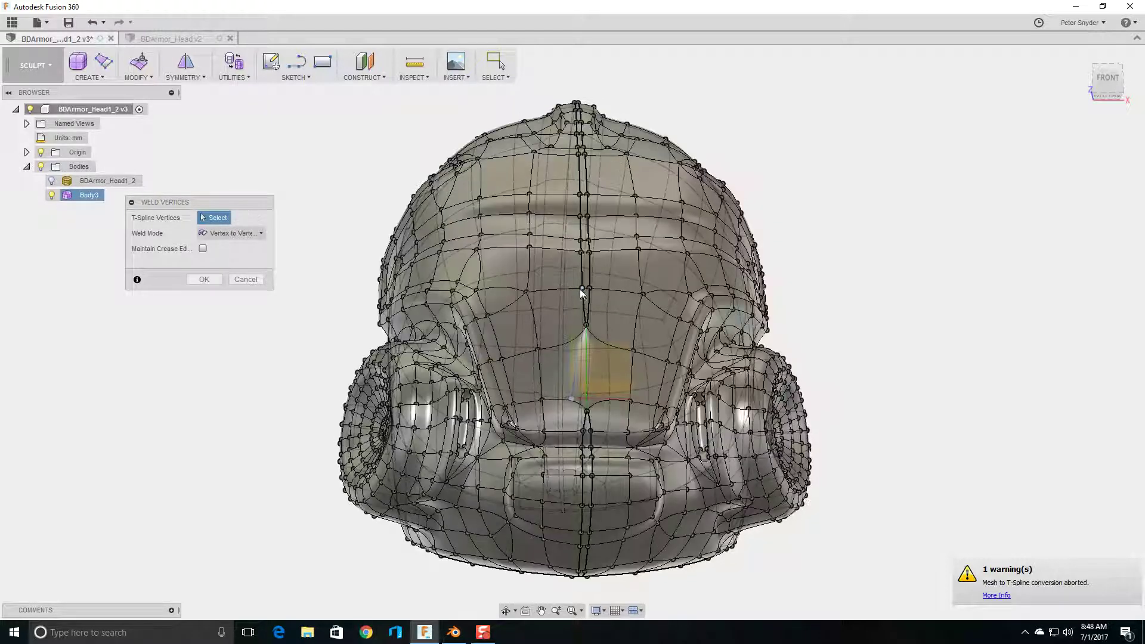
click(581, 288)
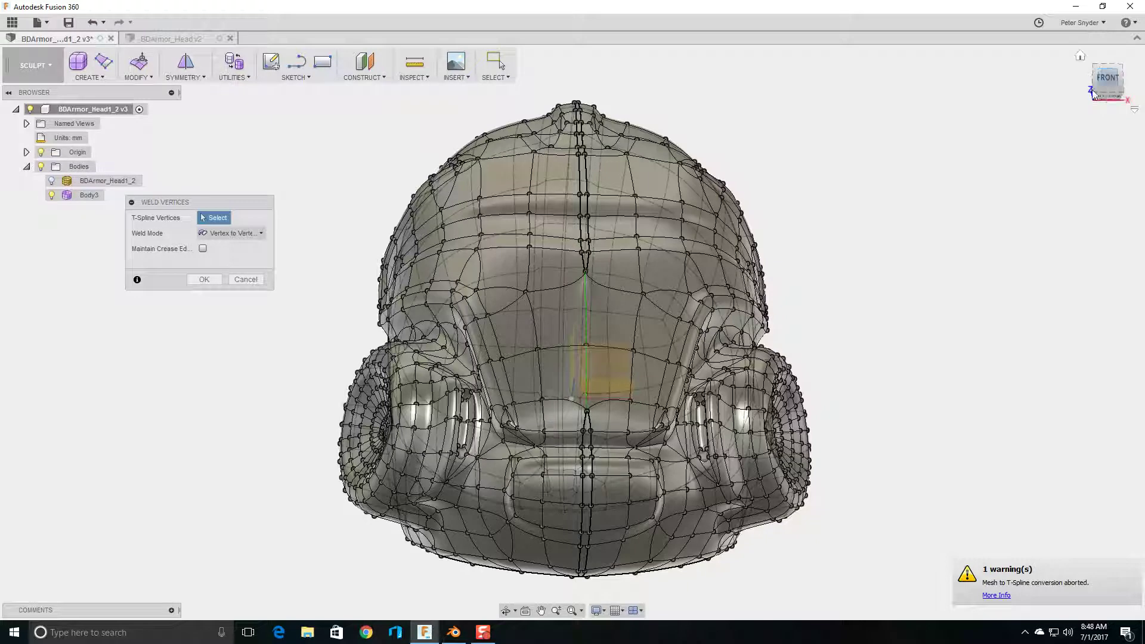
click(1097, 95)
click(1107, 62)
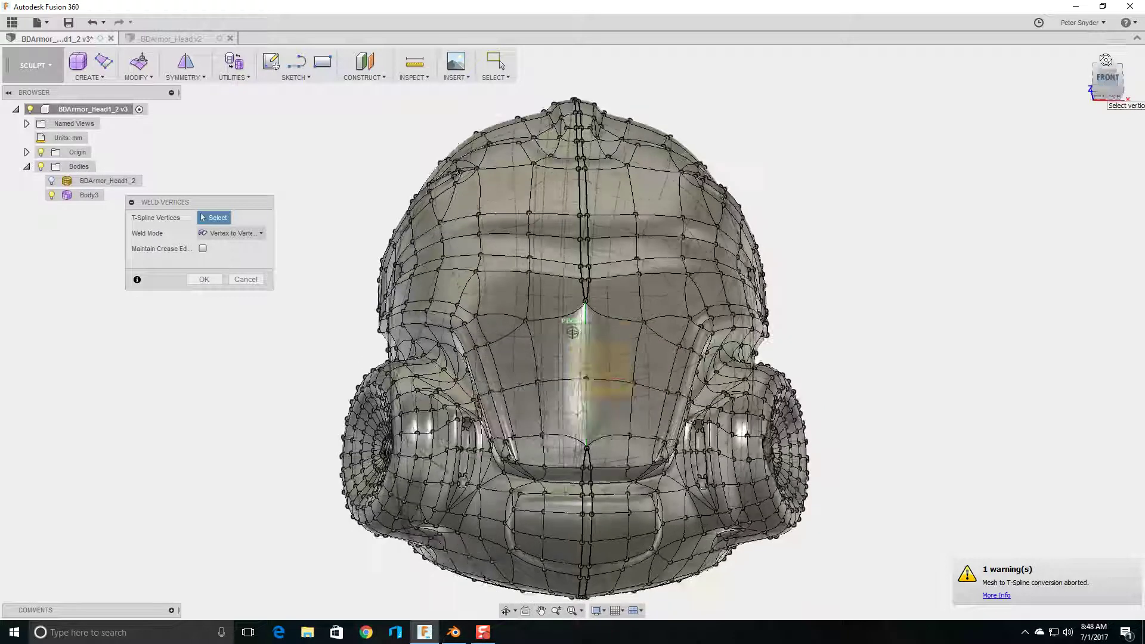
click(1107, 94)
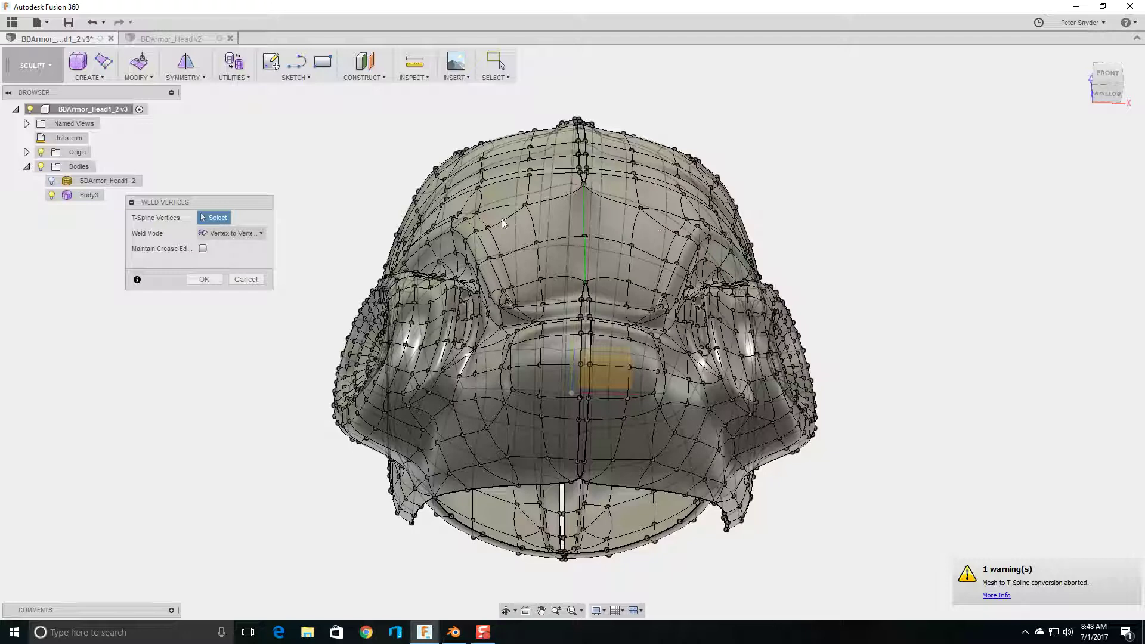
click(204, 279)
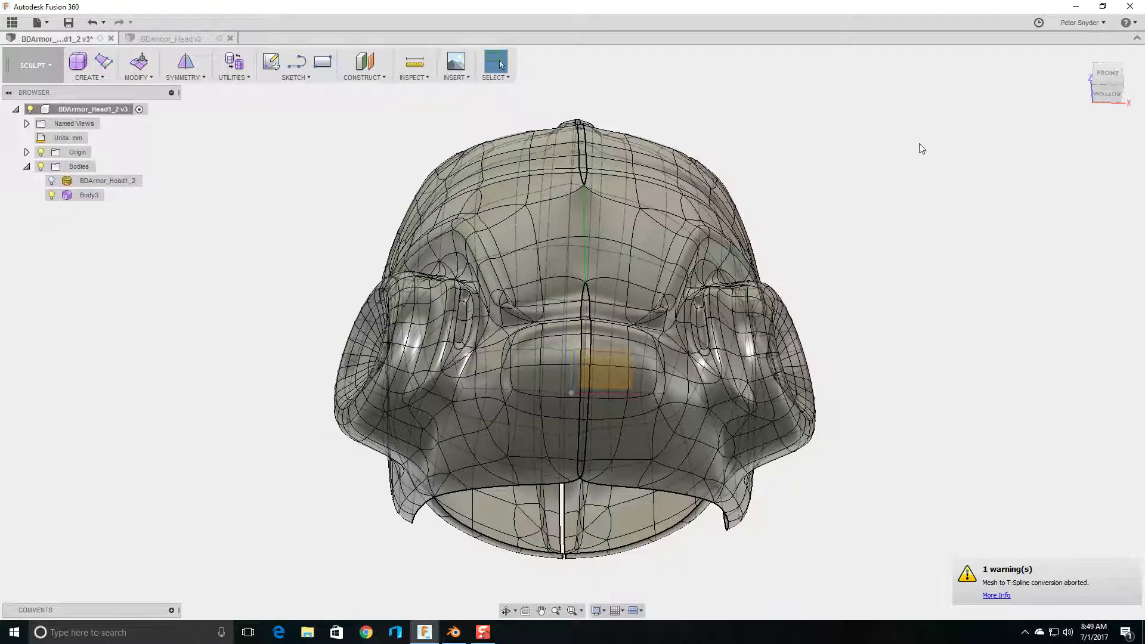
Step: Pull one side vertex of the helmet up and outward with Edit Form
click(1108, 86)
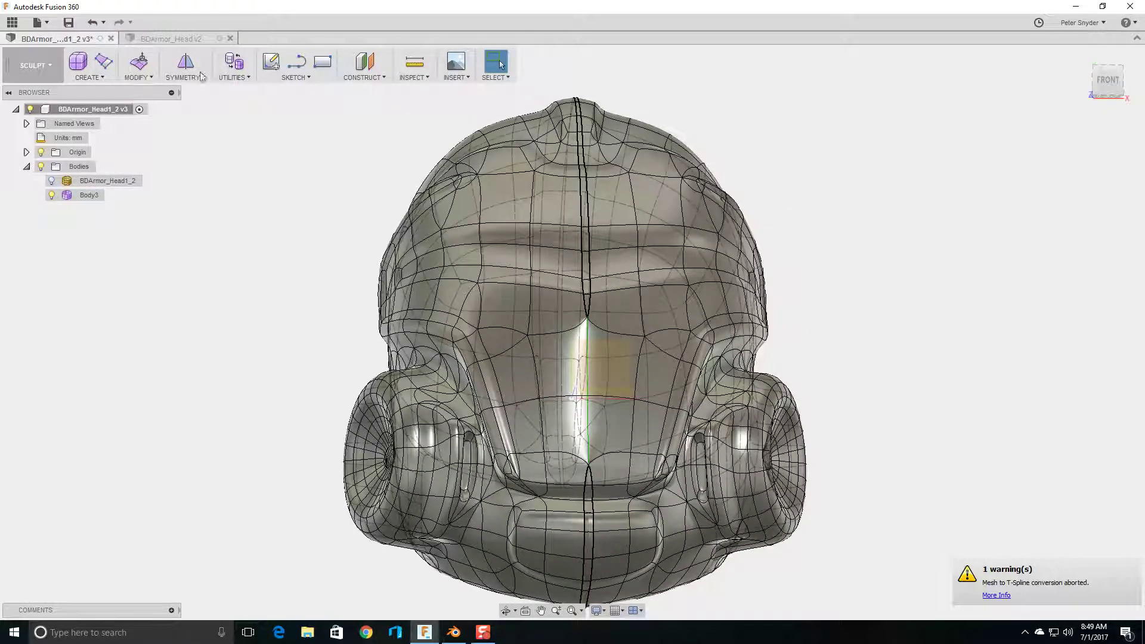
click(138, 67)
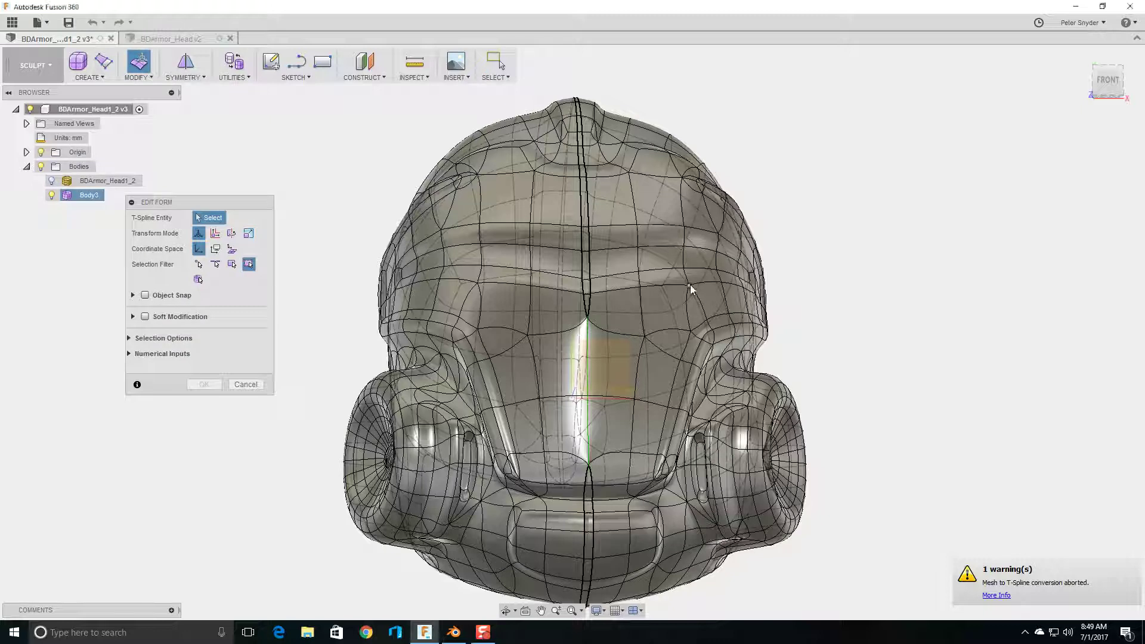
click(704, 272)
drag(707, 272, 750, 256)
click(204, 385)
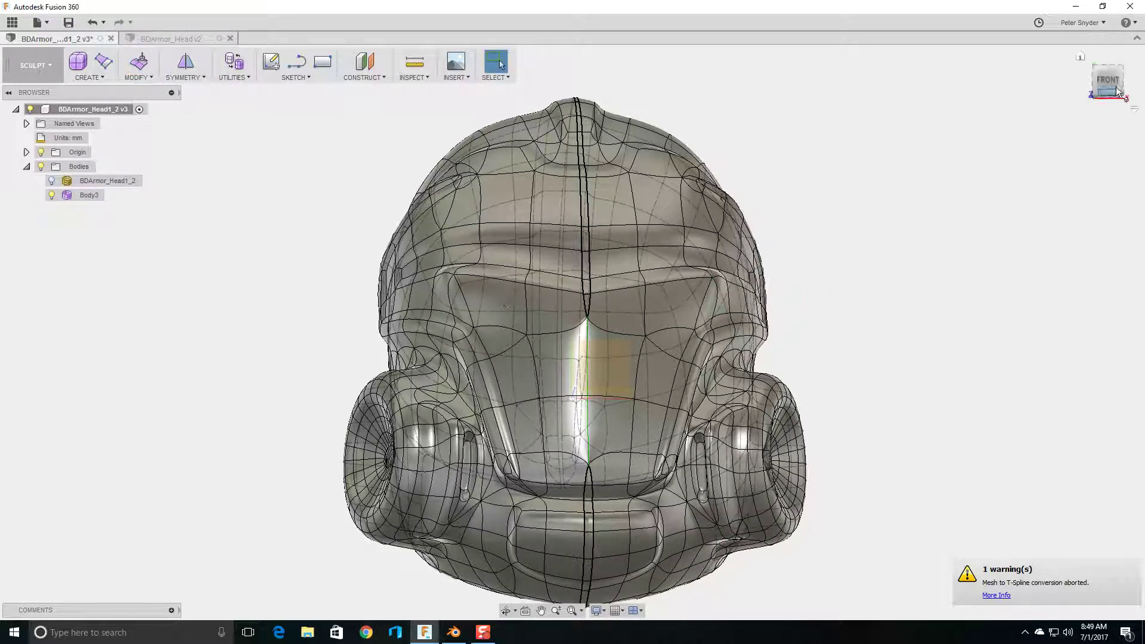
Step: Orbit the finished symmetric helmet to review it from several angles
shift+middle_drag(719, 280, 718, 298)
key(Escape)
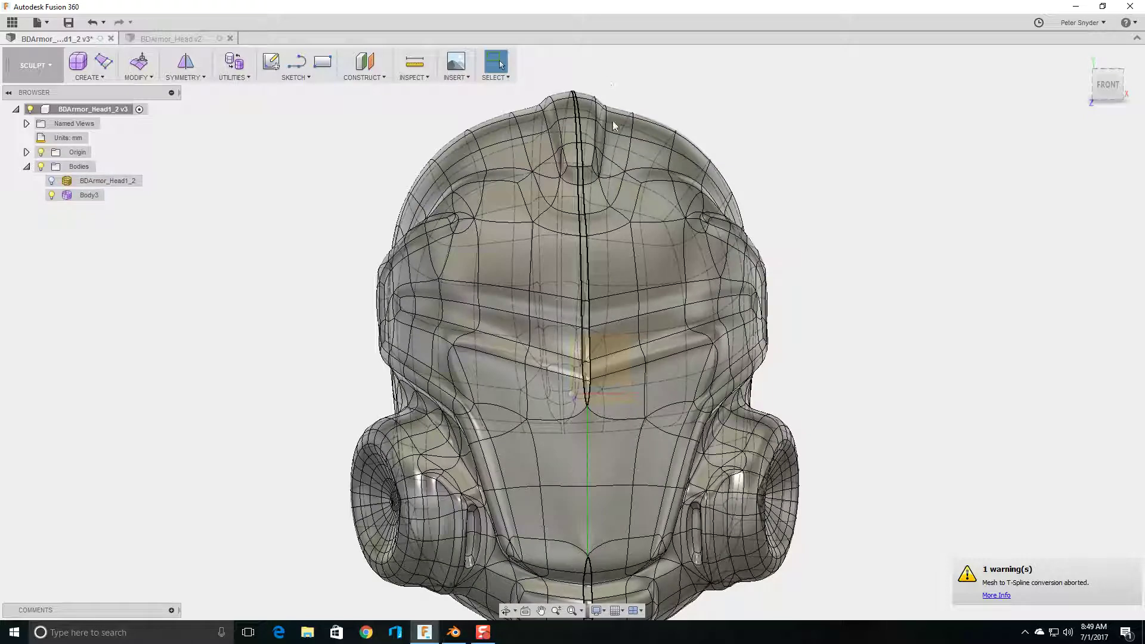
mouse_move(1108, 88)
mouse_down()
mouse_move(1091, 90)
mouse_move(1133, 89)
mouse_move(1107, 89)
mouse_up()
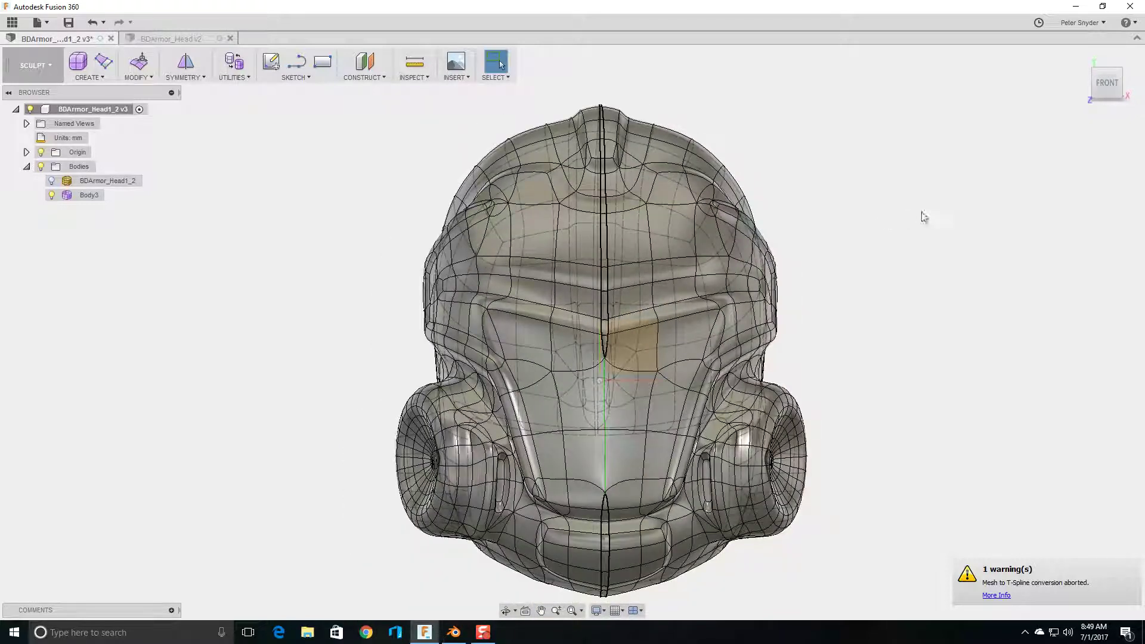